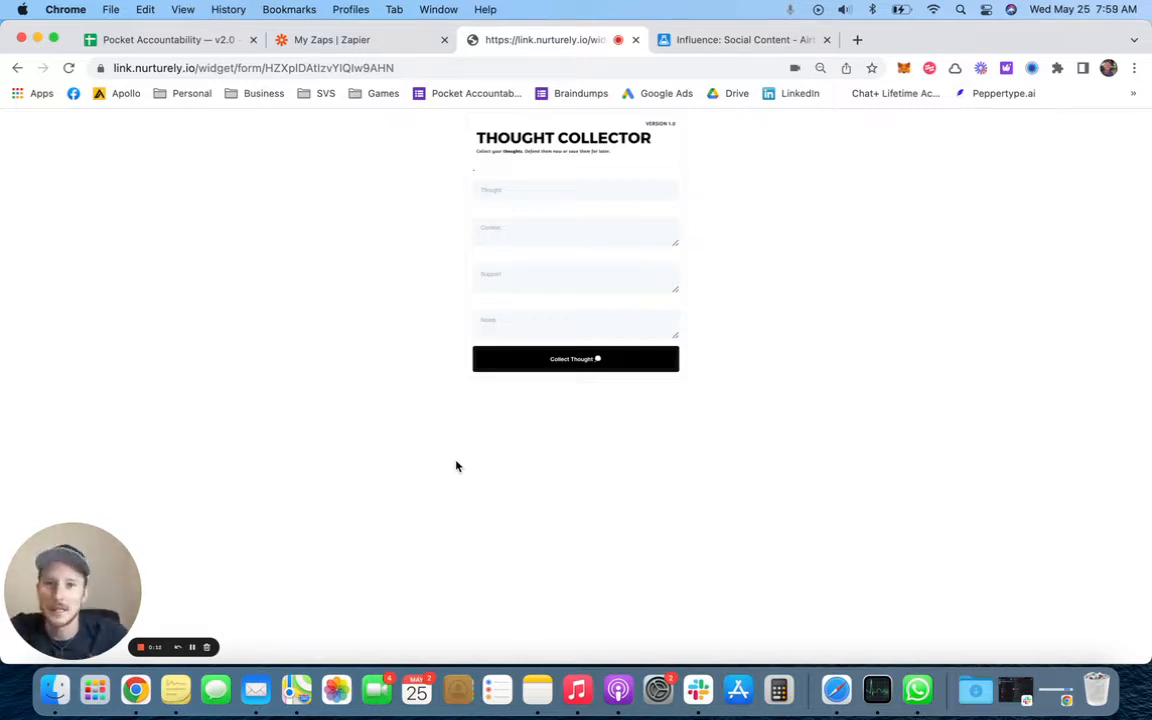
# Step: Enlarge the Thought Collector form page to read its Thought, Context, Support and Notes fields
pyautogui.press('super+equal')
pyautogui.press('super+equal')
pyautogui.press('super+equal')
pyautogui.press('super+equal')
pyautogui.press('super+equal')
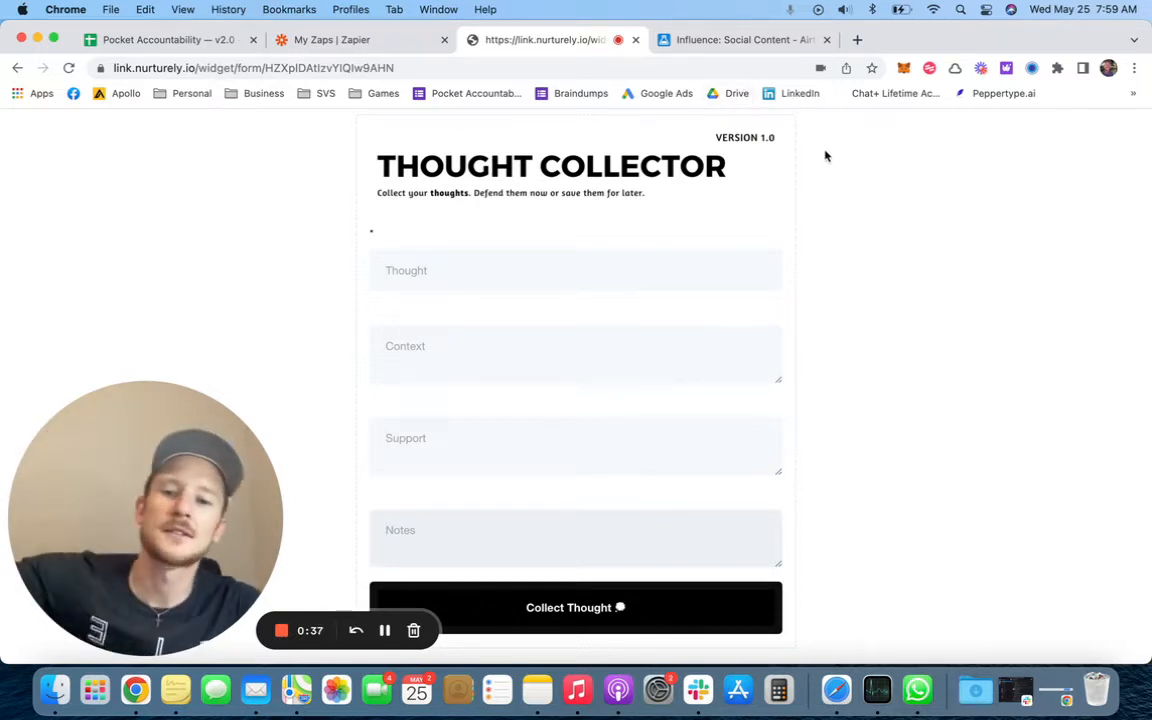
# Step: View the Social Content table in Airtable, and open the Thought Distribution Zap in Zapier
pyautogui.click(783, 45)
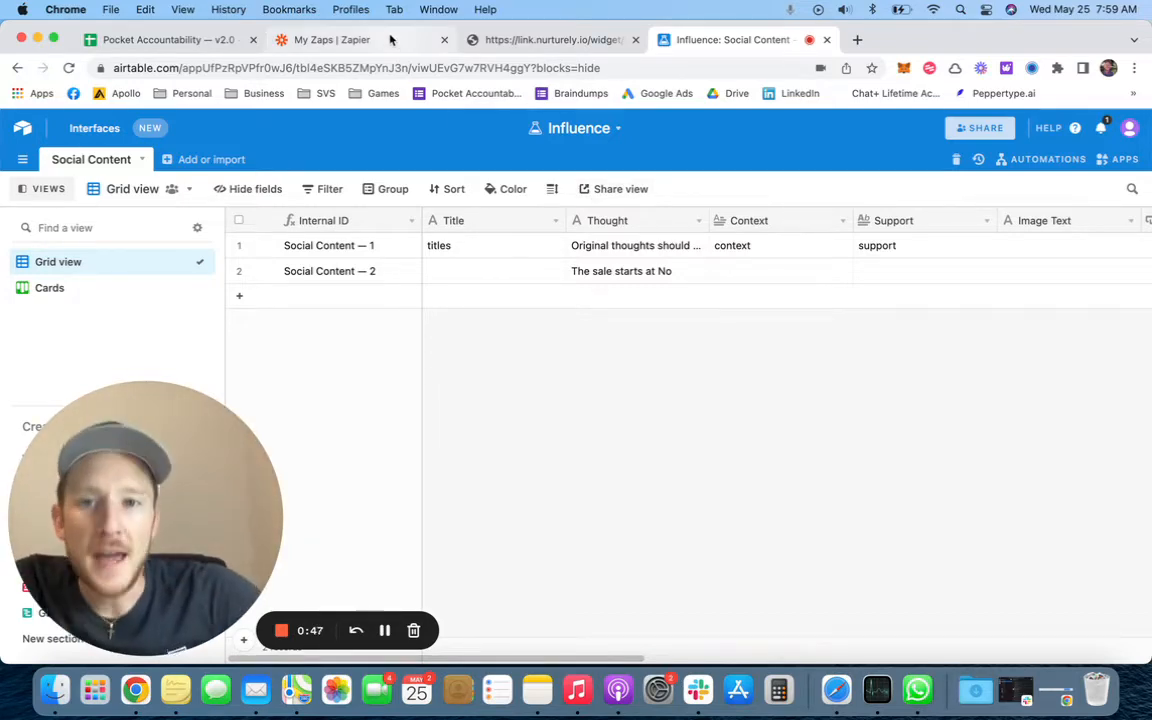
pyautogui.click(340, 39)
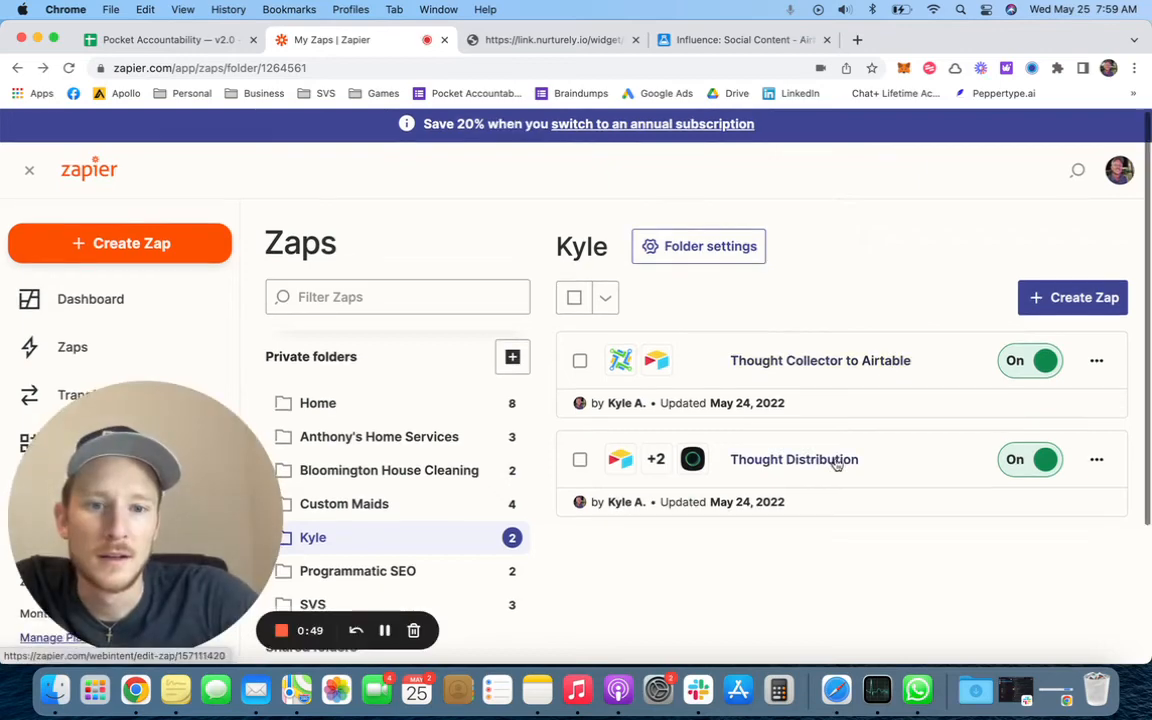
pyautogui.click(833, 461)
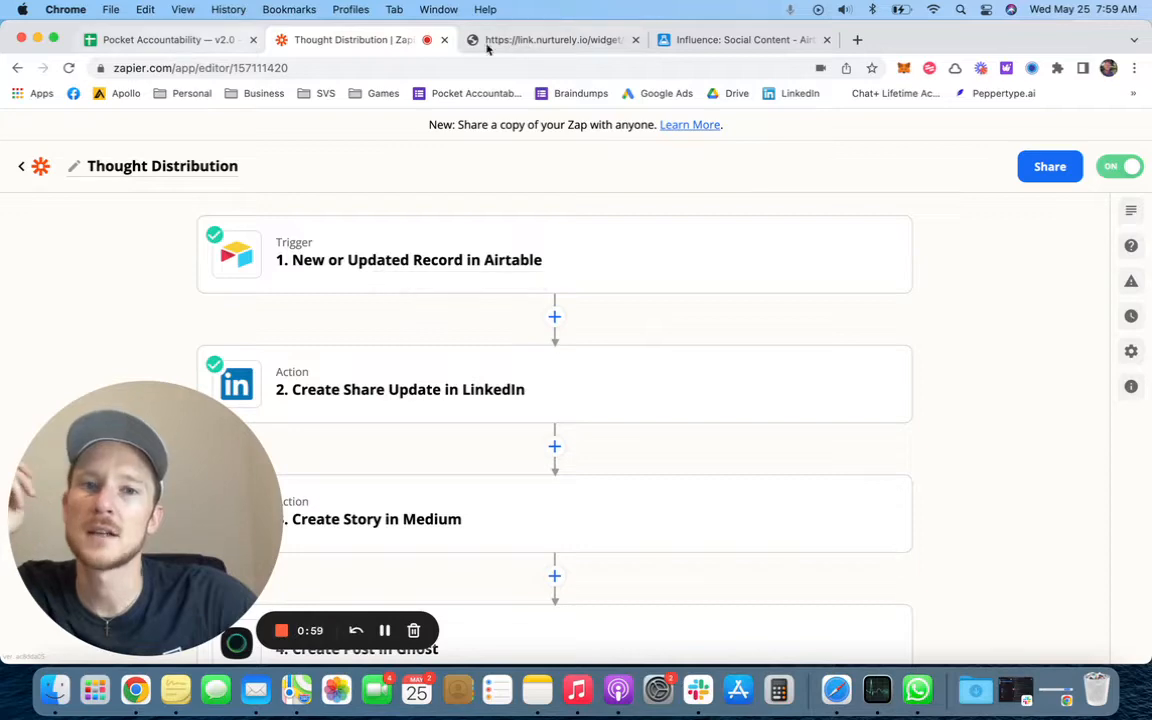
# Step: Switch to Airtable to view the Social Content table's Status and last-modified columns, and return to the Zap
pyautogui.click(715, 40)
pyautogui.hscroll(10, 941, 267)
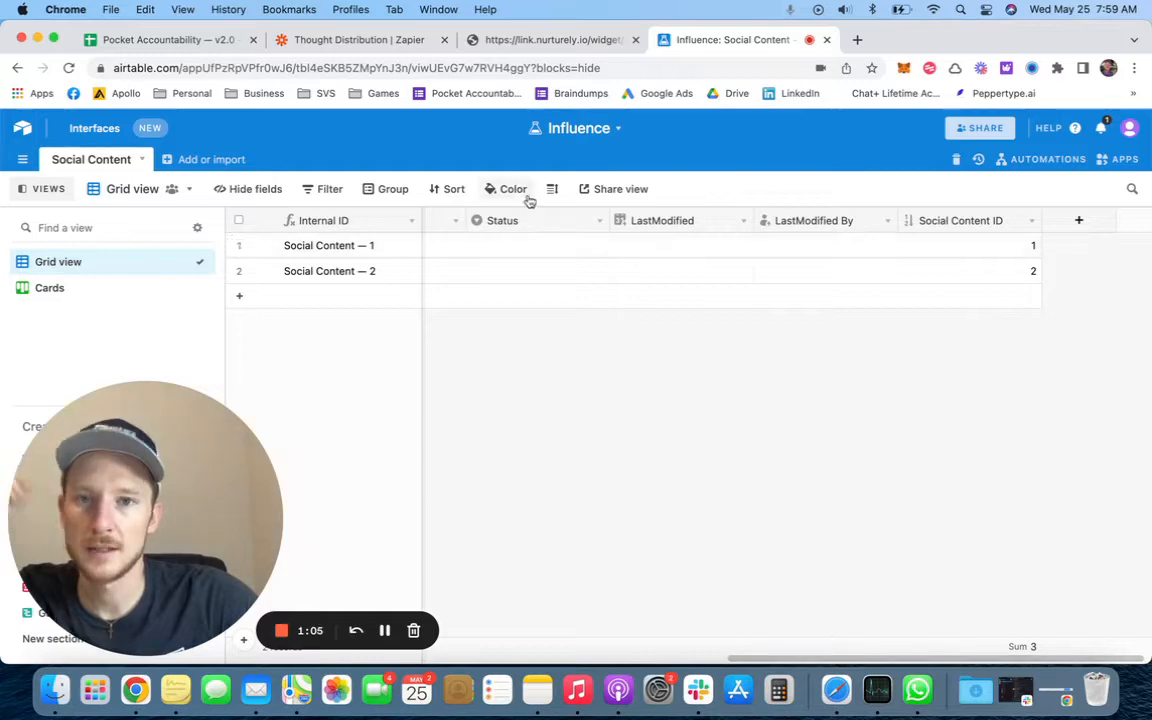
pyautogui.click(390, 38)
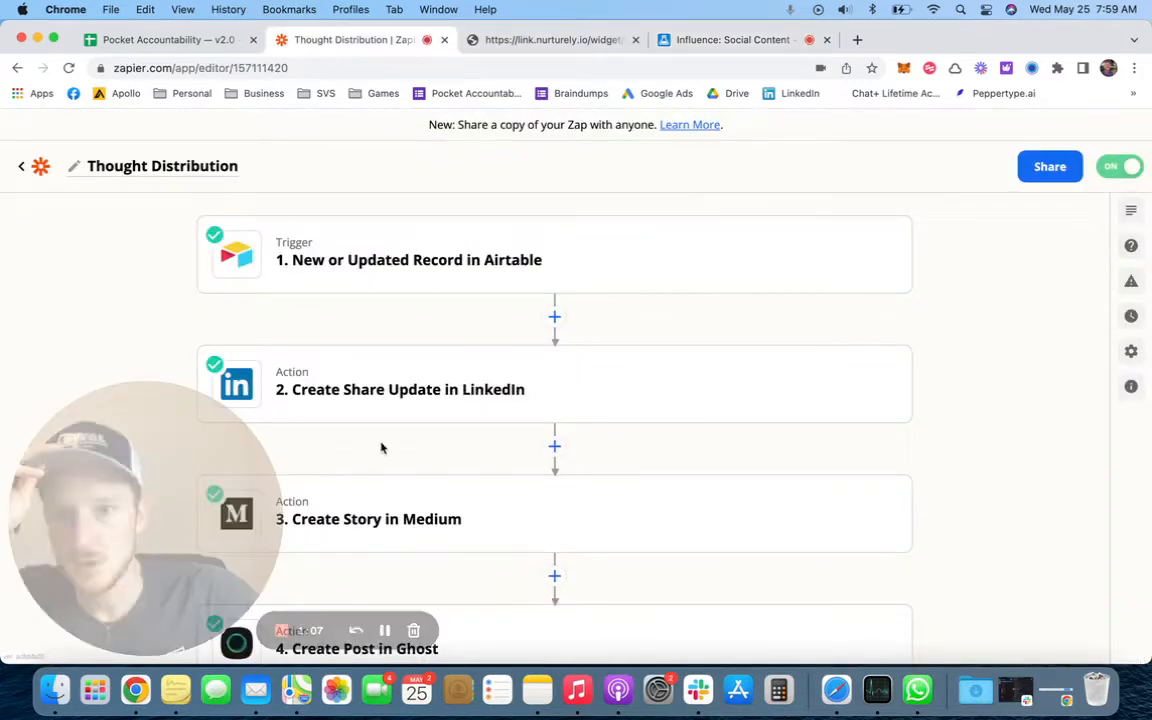
# Step: Review the LinkedIn share update's action setup from the comment to the content URL, and close it
pyautogui.click(390, 396)
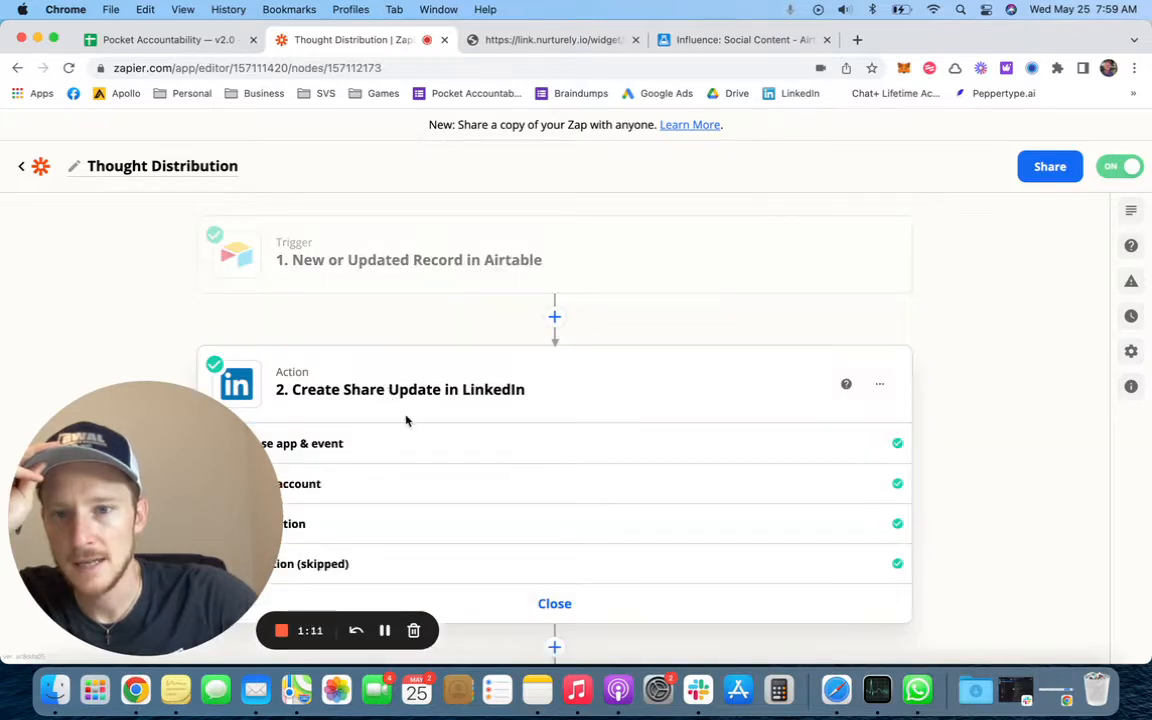
pyautogui.scroll(-5, 337, 404)
pyautogui.click(265, 319)
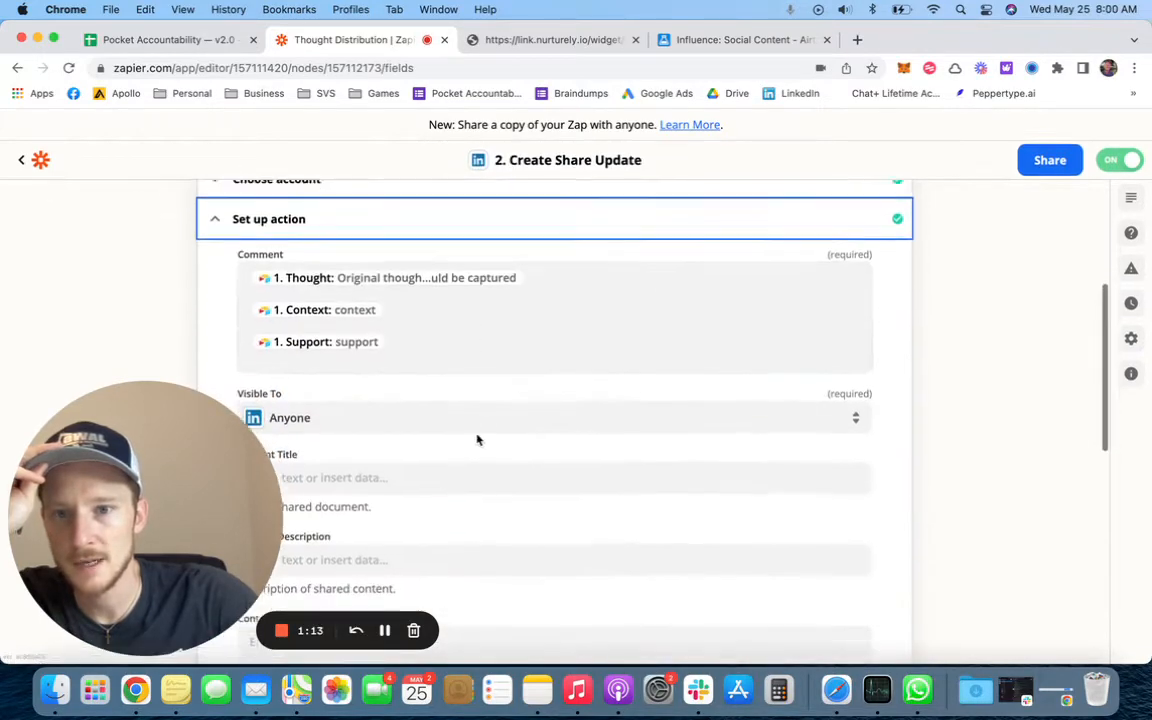
pyautogui.scroll(-1, 477, 440)
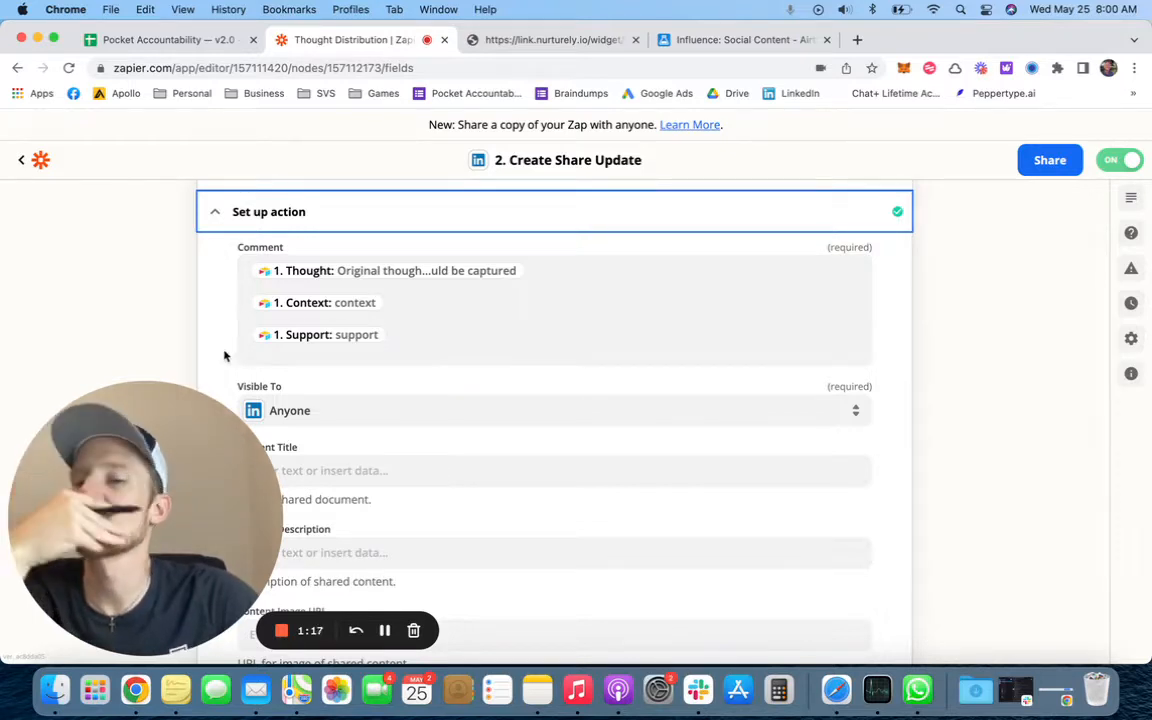
pyautogui.scroll(-3, 176, 338)
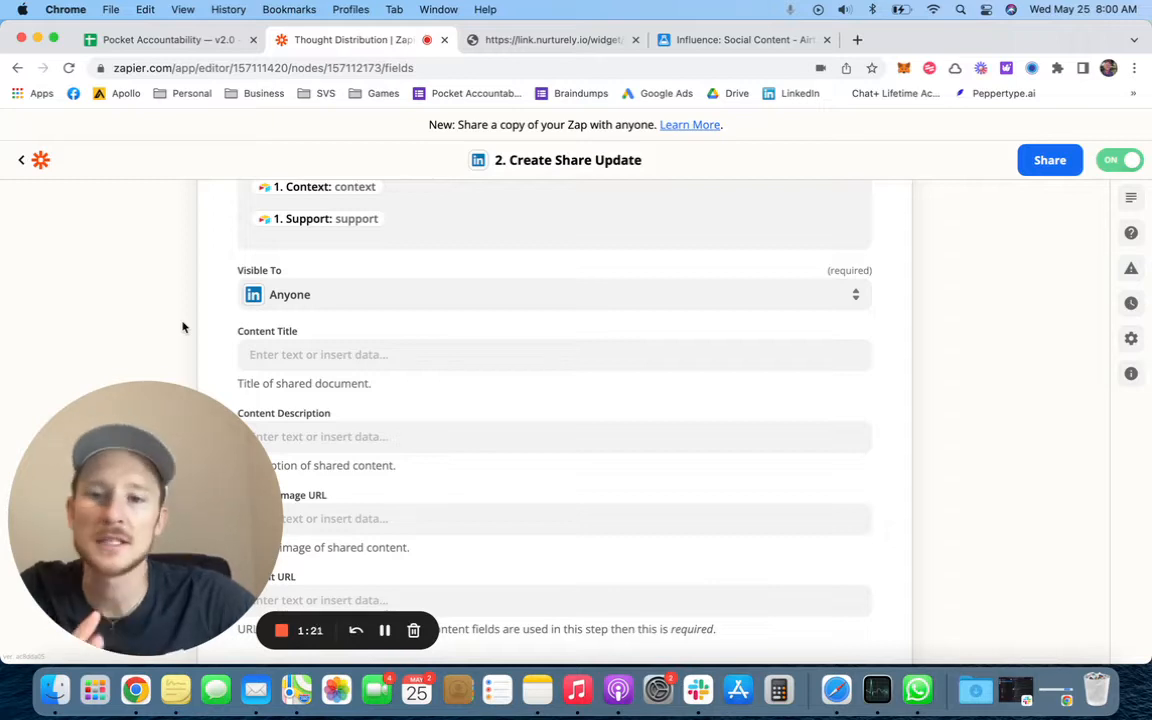
pyautogui.scroll(-10, 184, 327)
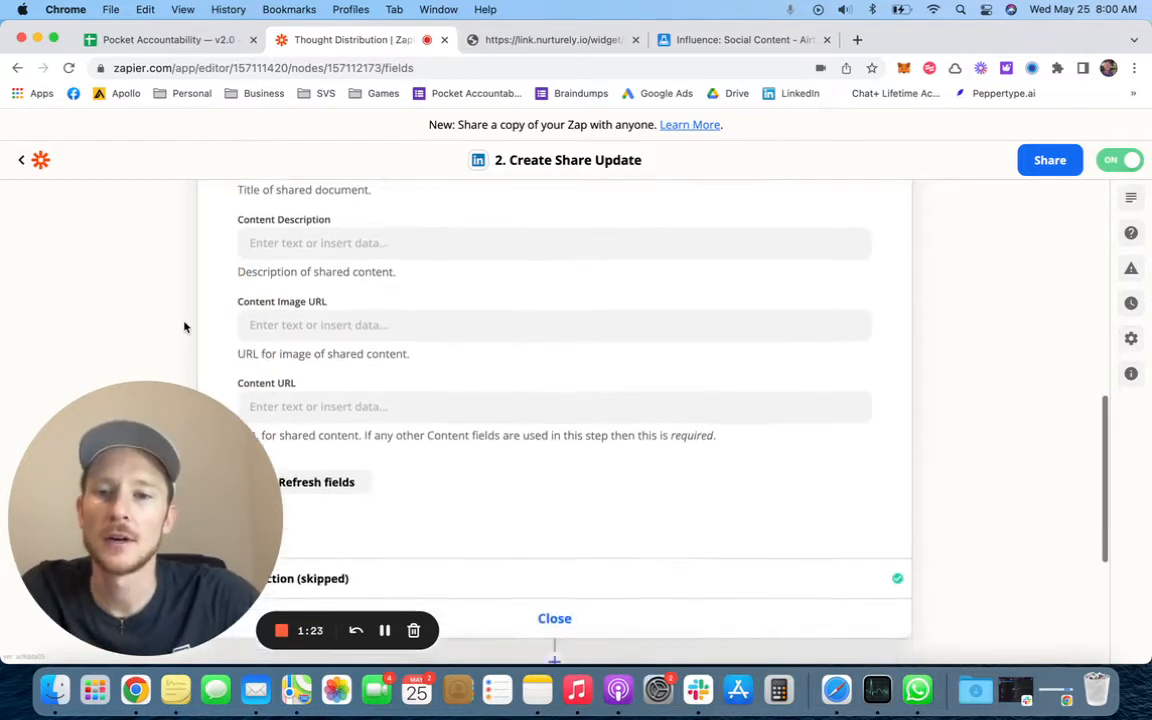
pyautogui.click(555, 397)
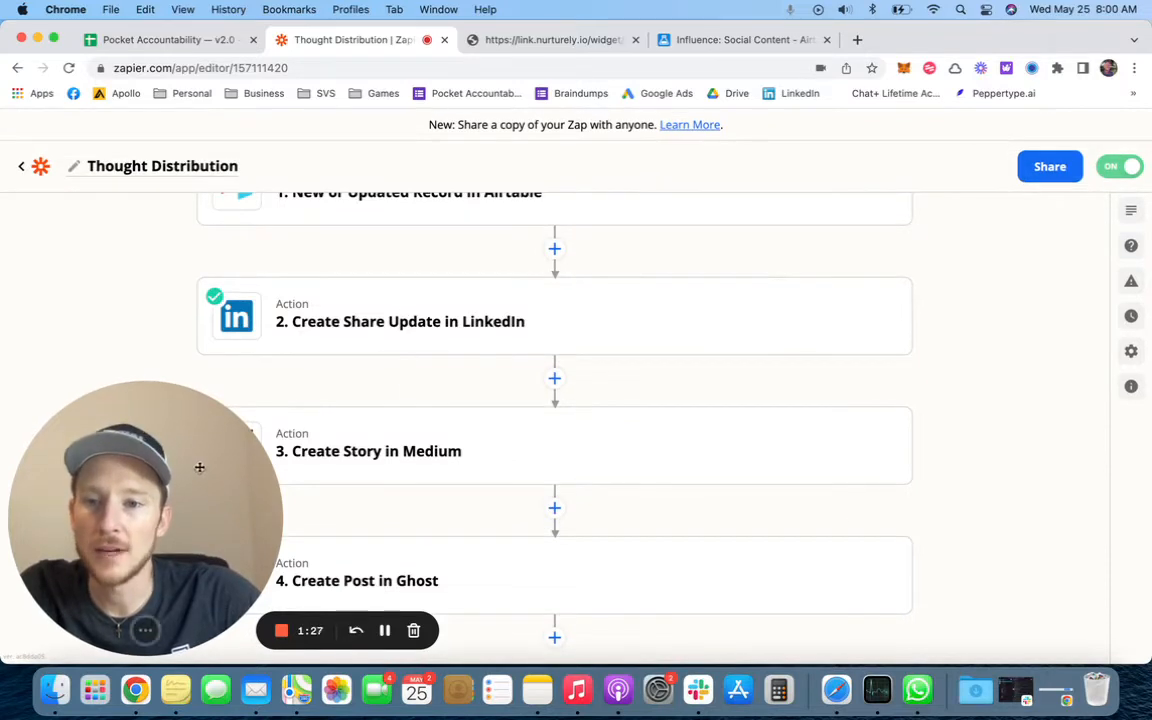
pyautogui.moveTo(134, 635)
pyautogui.moveTo(132, 543); pyautogui.dragTo(795, 535)
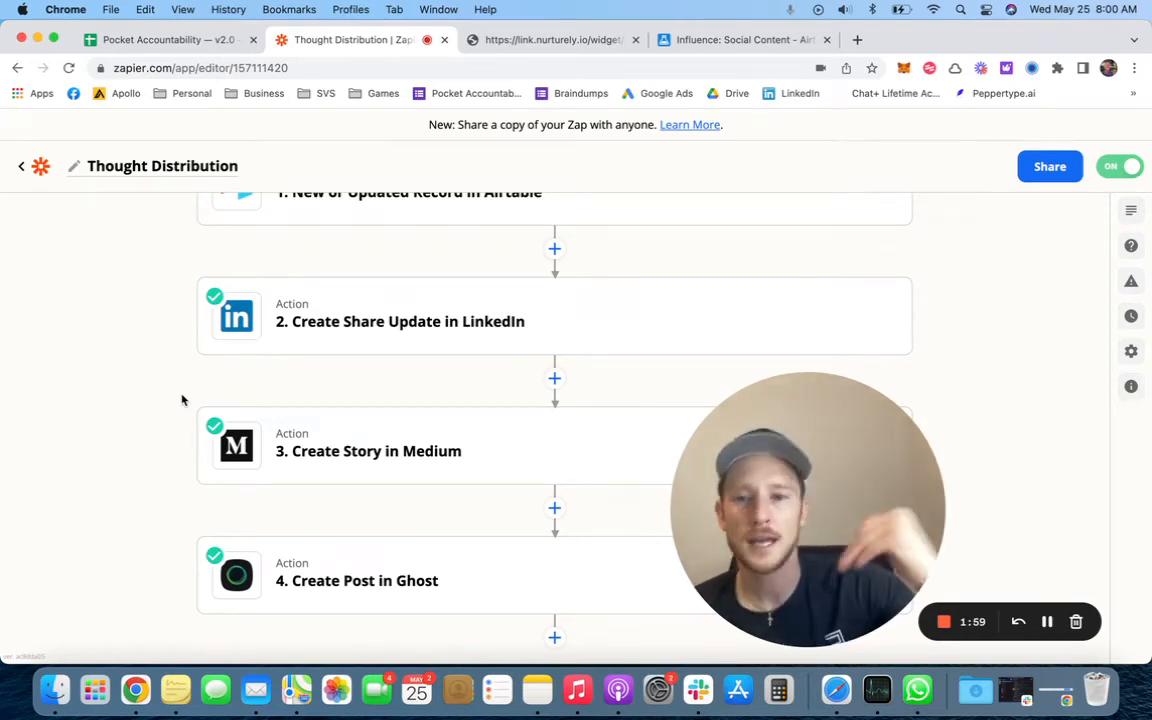
# Step: Reopen the LinkedIn share update's setup to examine the Comment field mapping, and close the action again
pyautogui.scroll(2, 170, 405)
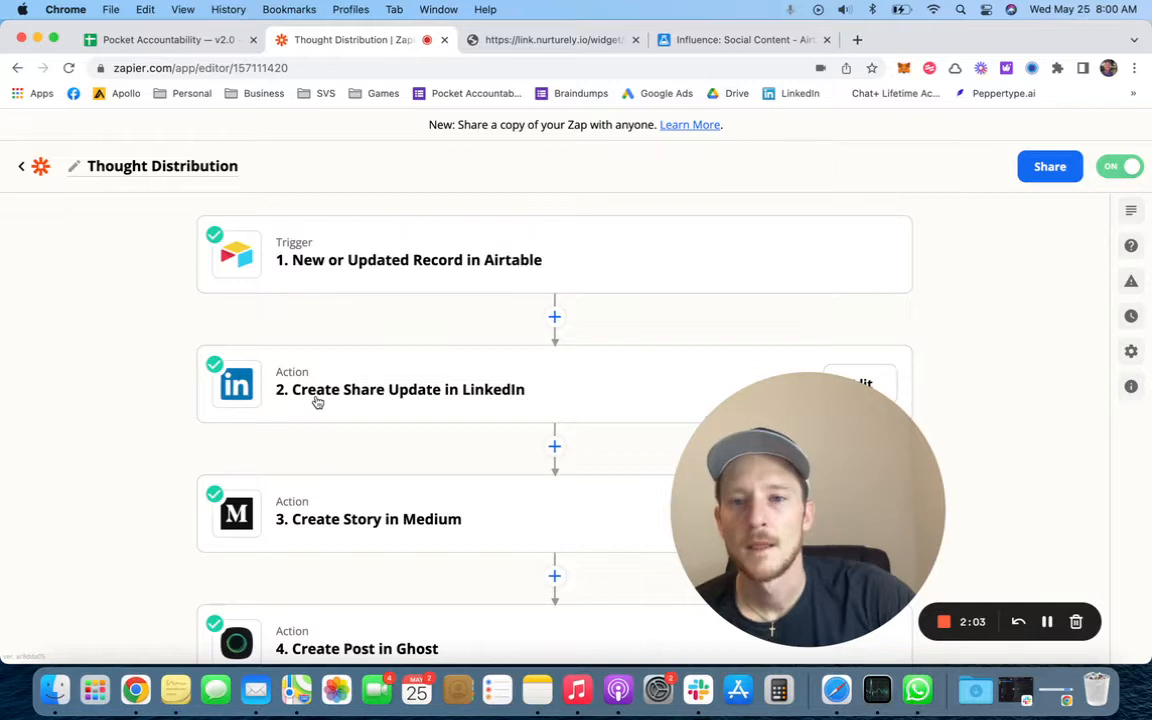
pyautogui.click(360, 390)
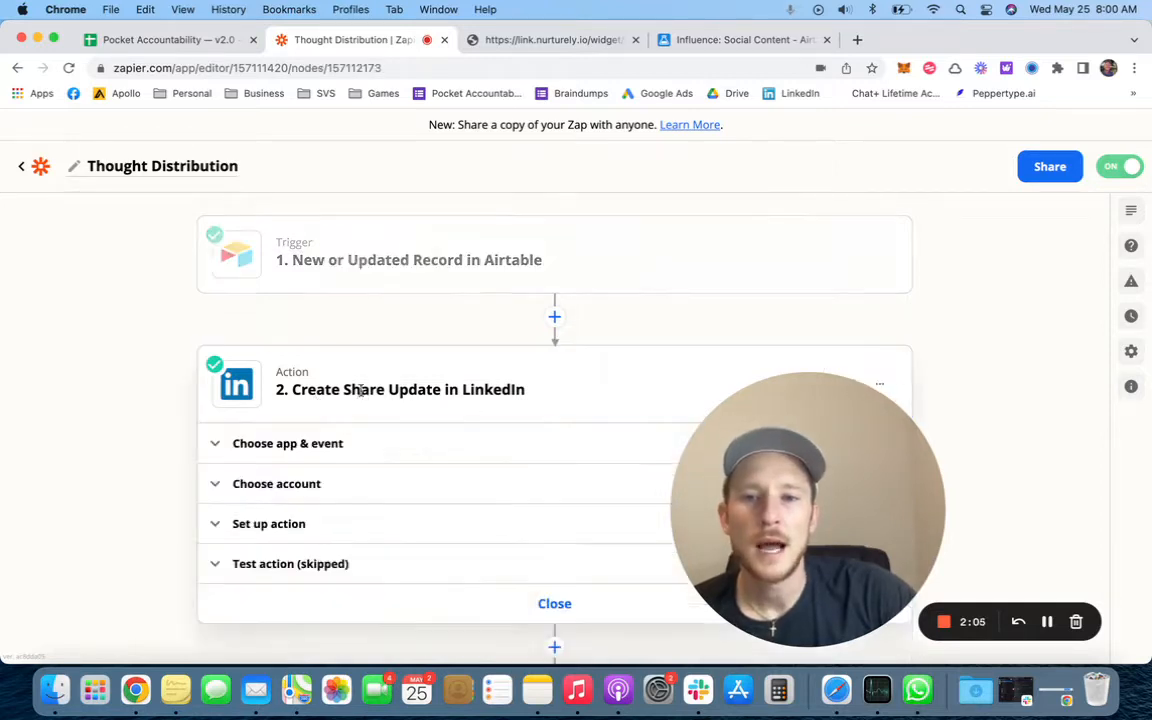
pyautogui.click(272, 523)
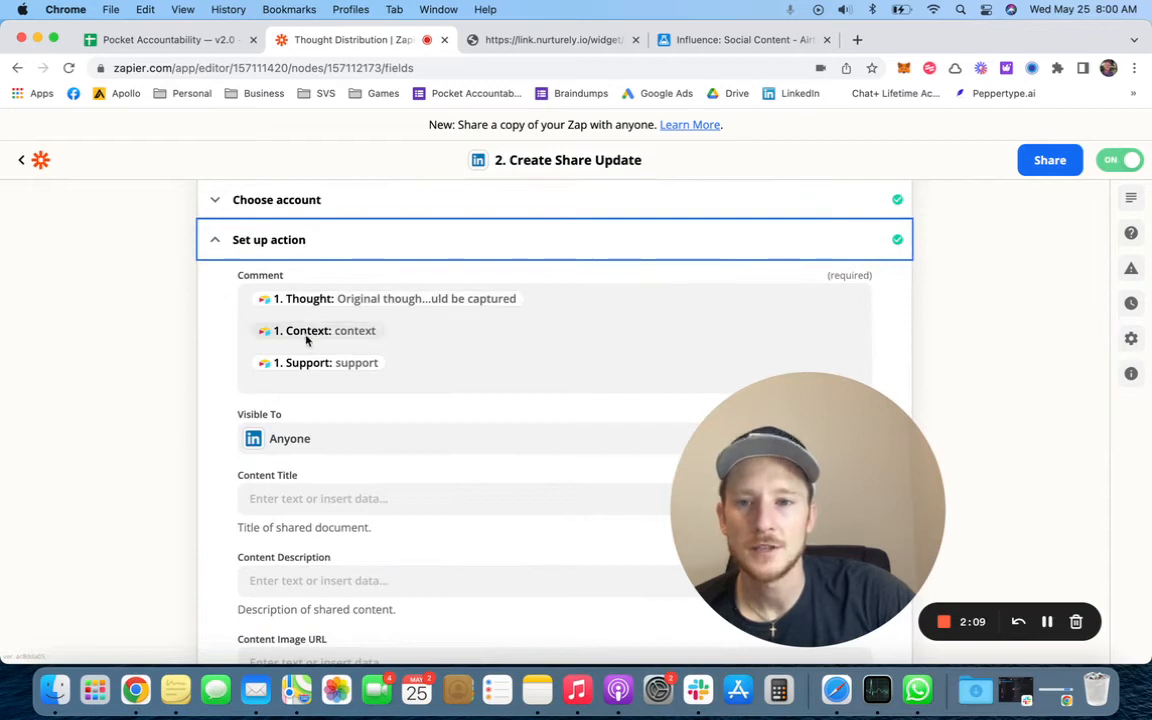
pyautogui.click(134, 334)
pyautogui.scroll(-10, 134, 334)
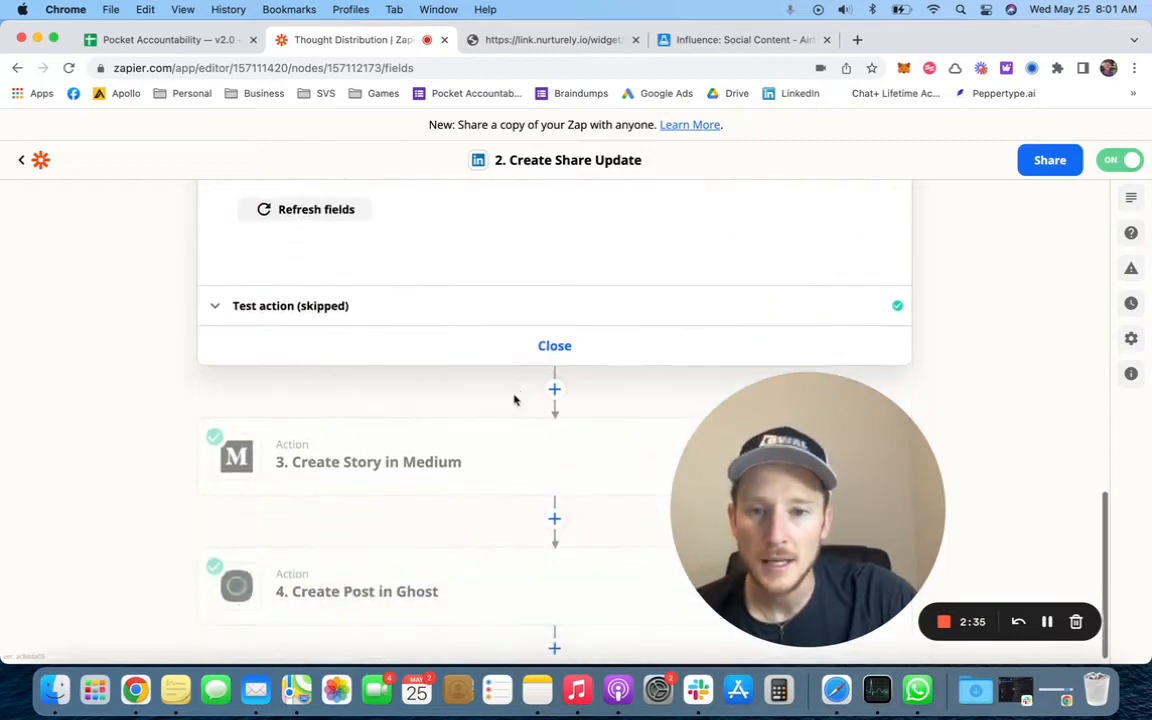
pyautogui.click(553, 345)
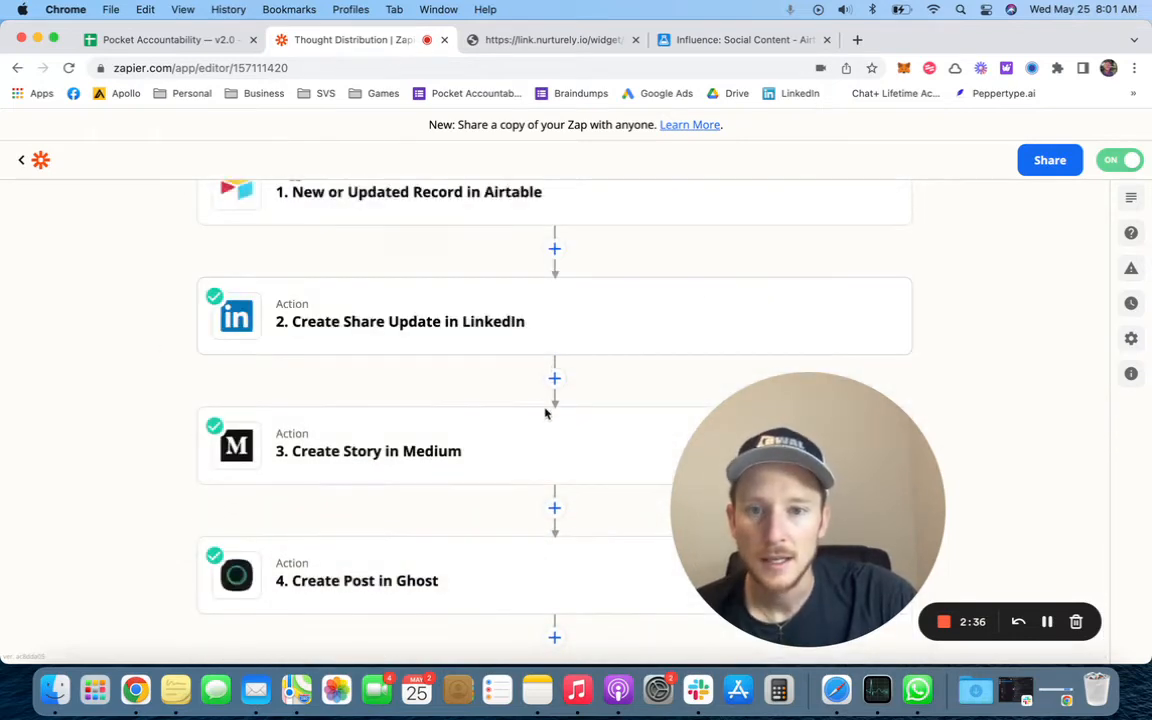
# Step: Add a Twitter action with the Create Tweet event after the Ghost post step
pyautogui.click(554, 636)
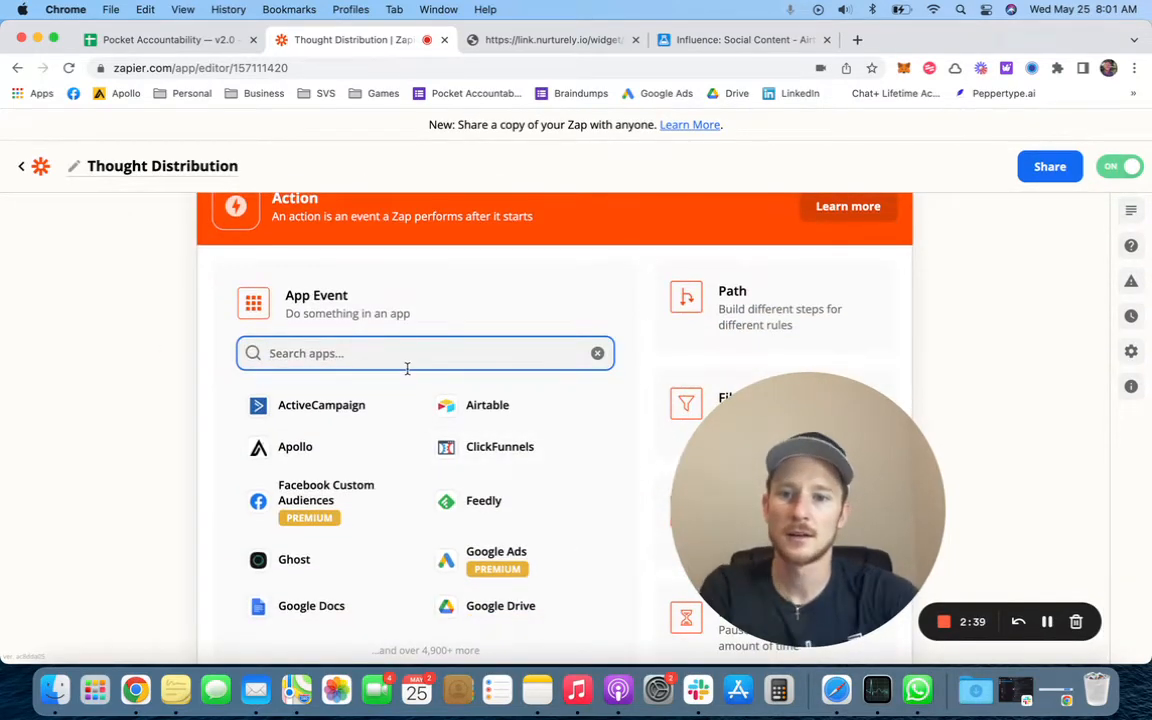
pyautogui.write('twitt')
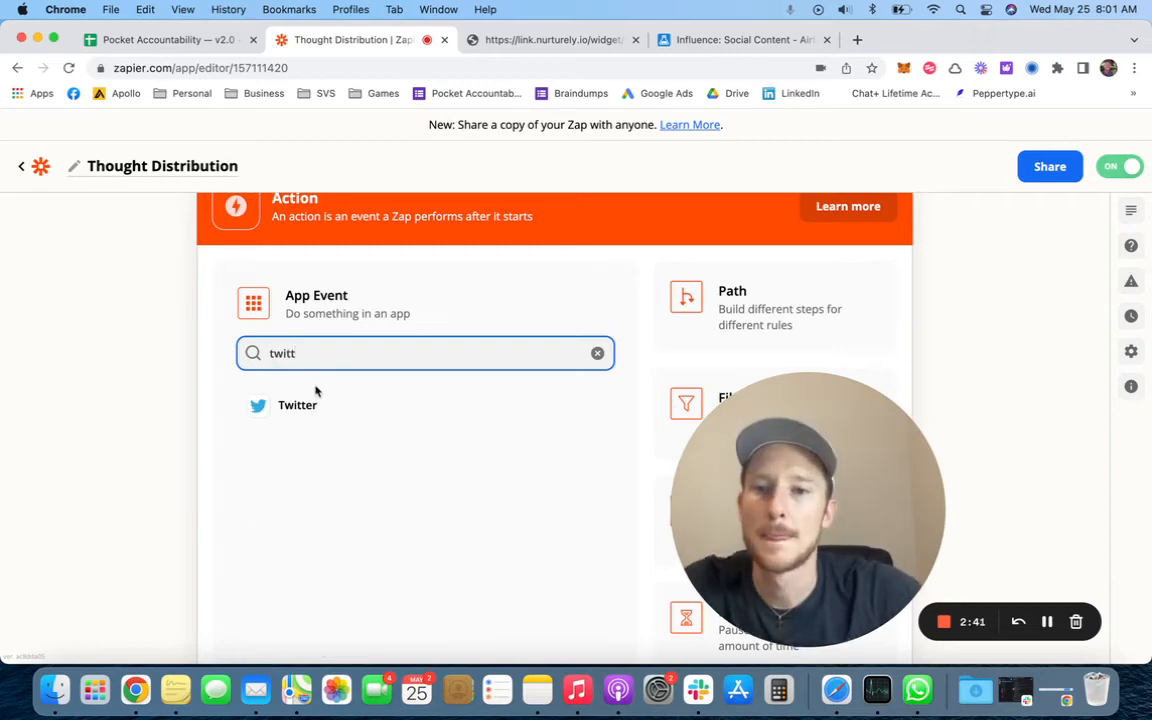
pyautogui.click(280, 403)
pyautogui.moveTo(676, 463); pyautogui.dragTo(36, 514)
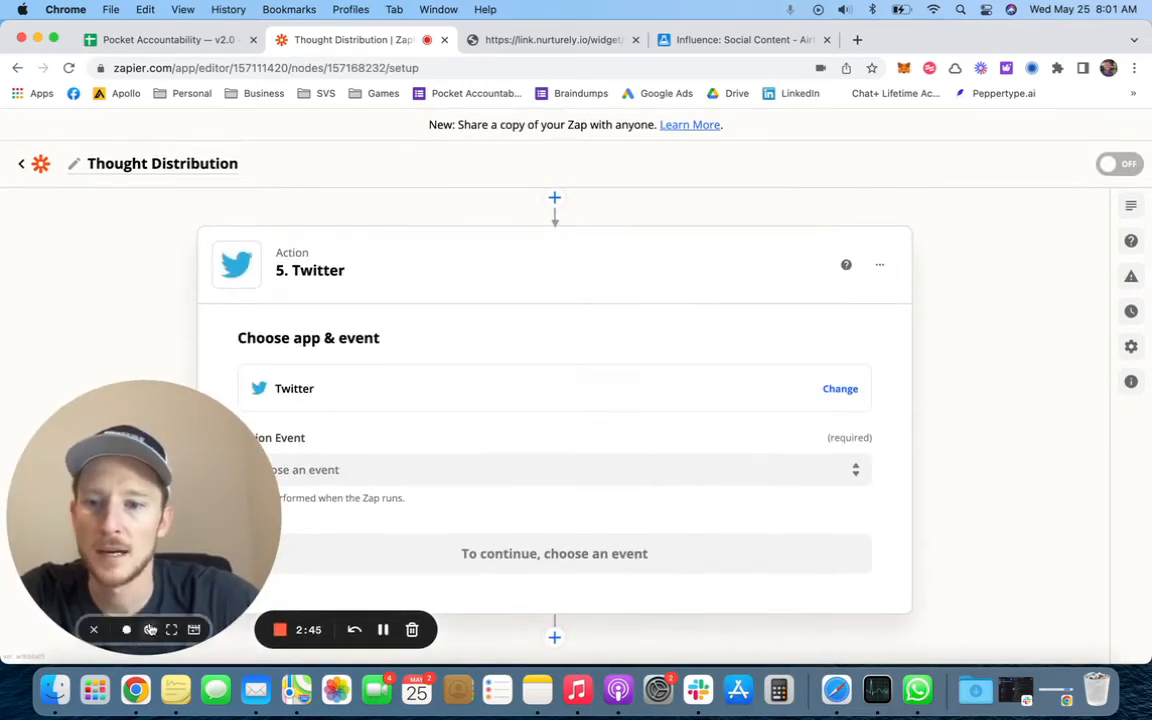
pyautogui.click(126, 628)
pyautogui.click(395, 462)
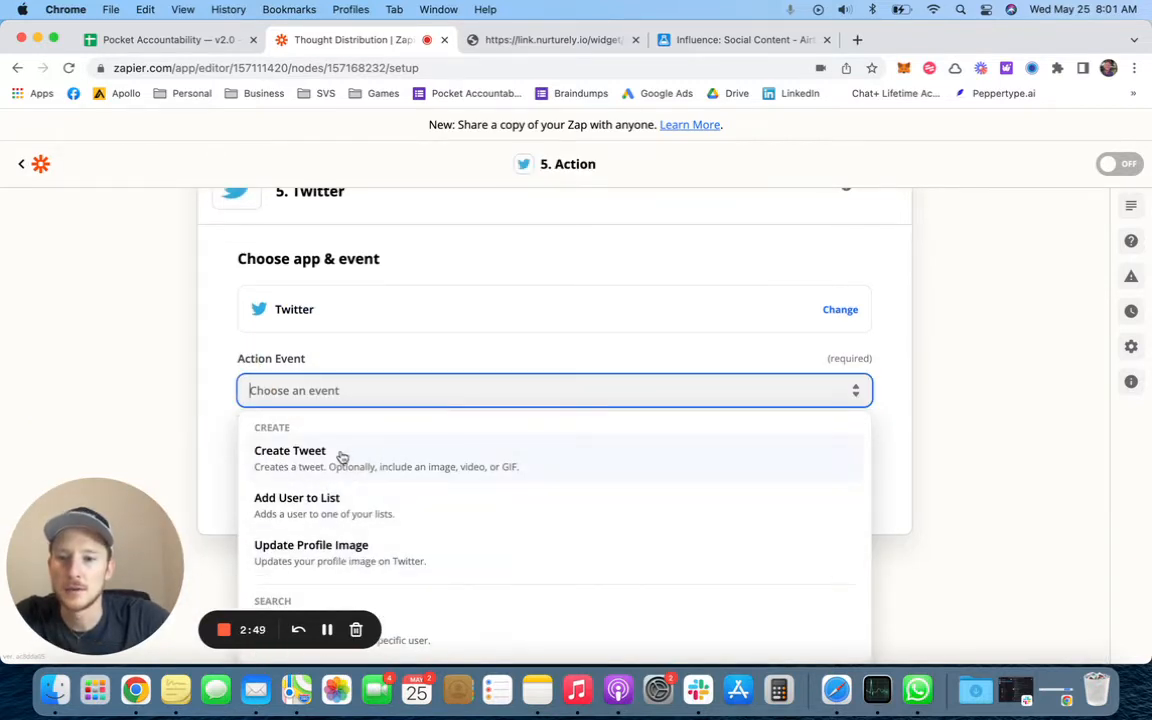
pyautogui.click(337, 456)
pyautogui.click(410, 548)
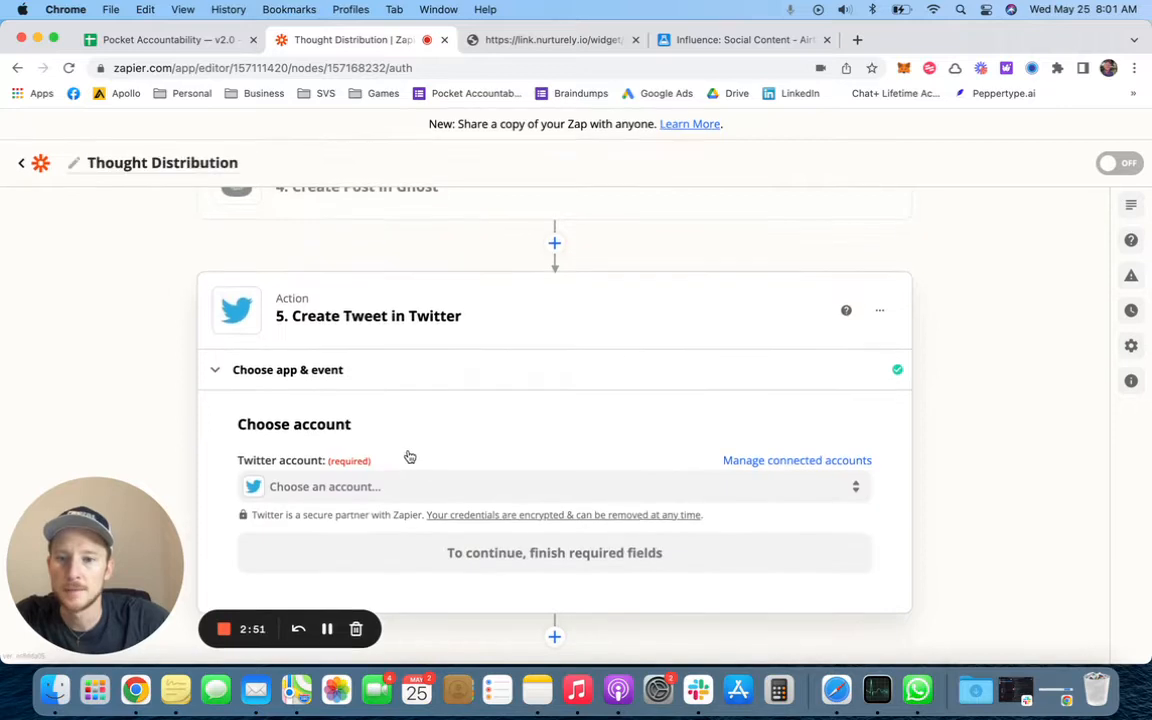
# Step: Choose the already connected Twitter account for the tweet action and continue to its setup
pyautogui.click(380, 487)
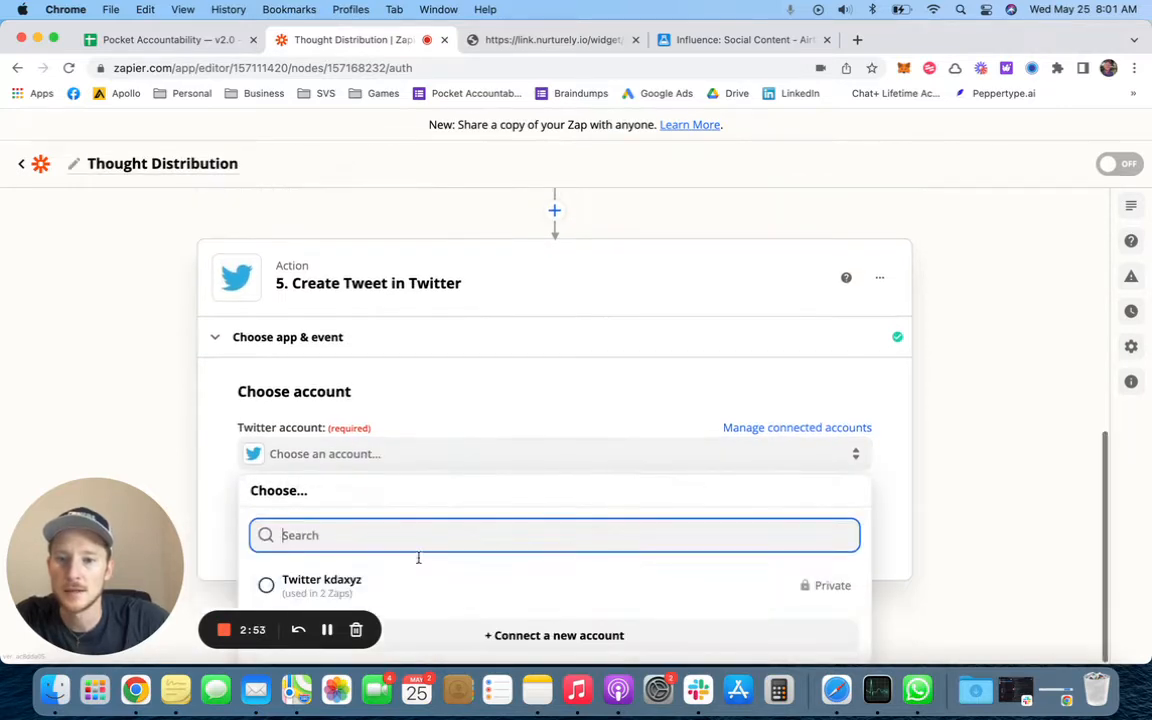
pyautogui.click(380, 580)
pyautogui.click(432, 550)
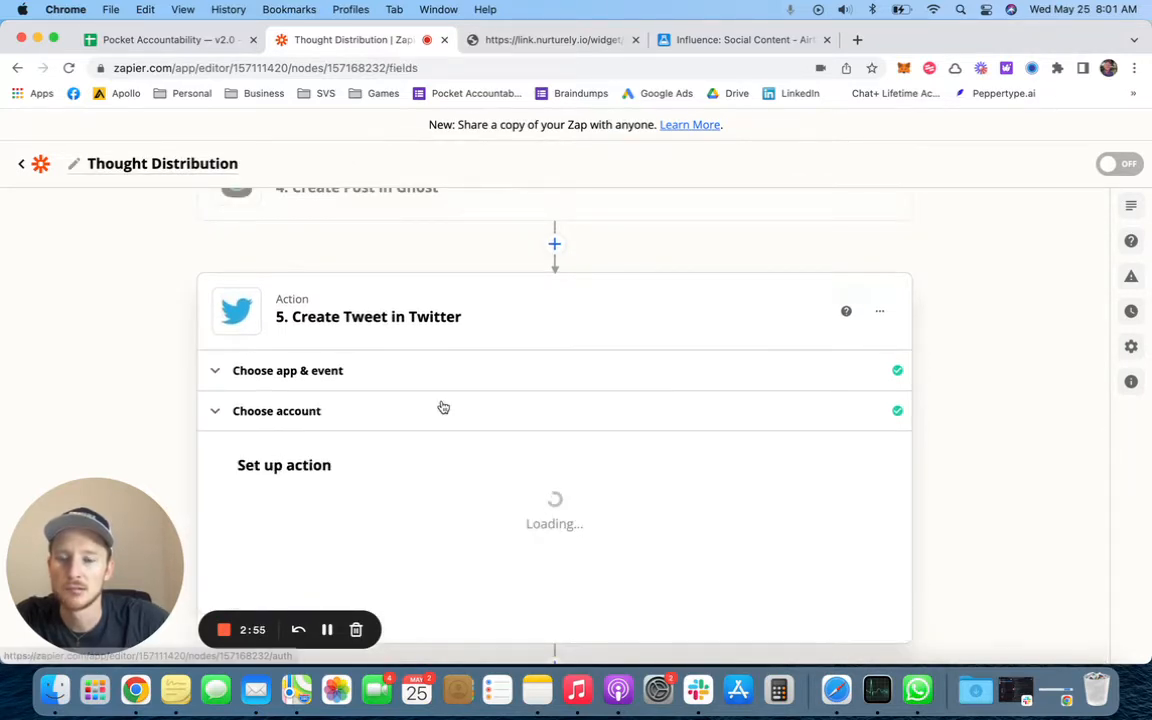
# Step: Fill the tweet's Message with the Airtable record's Thought, Context and Support fields, separated by blank lines
pyautogui.scroll(-3, 376, 450)
pyautogui.scroll(4, 282, 330)
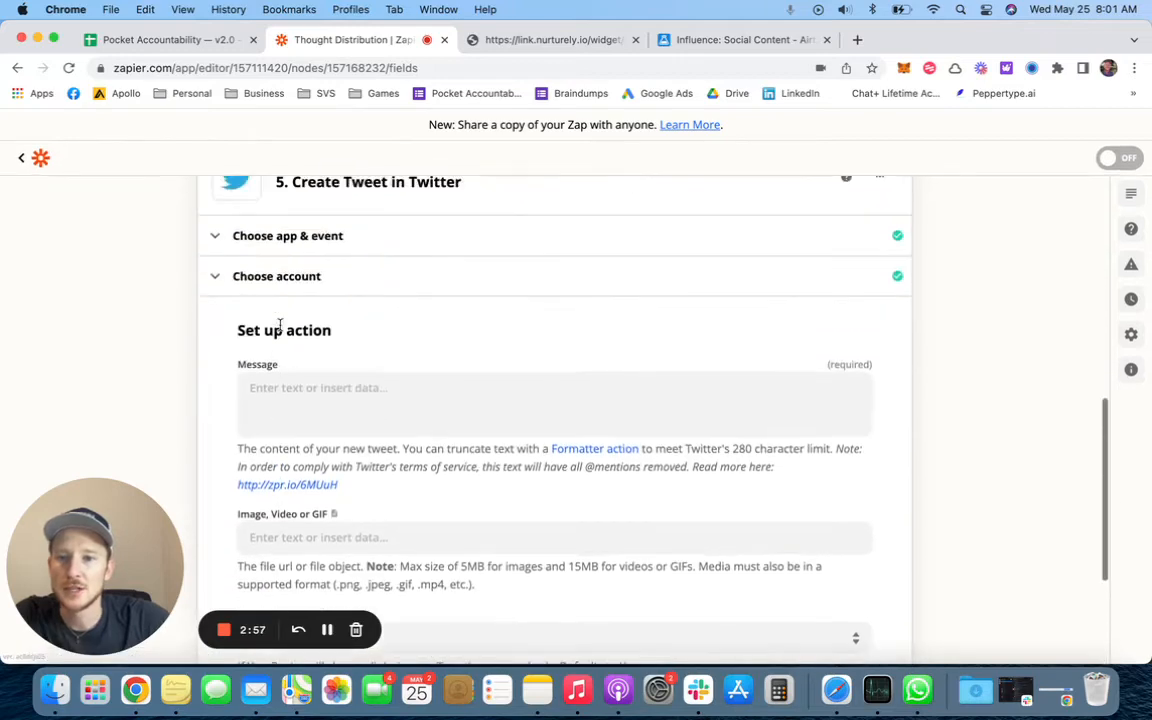
pyautogui.scroll(-1, 292, 413)
pyautogui.click(292, 413)
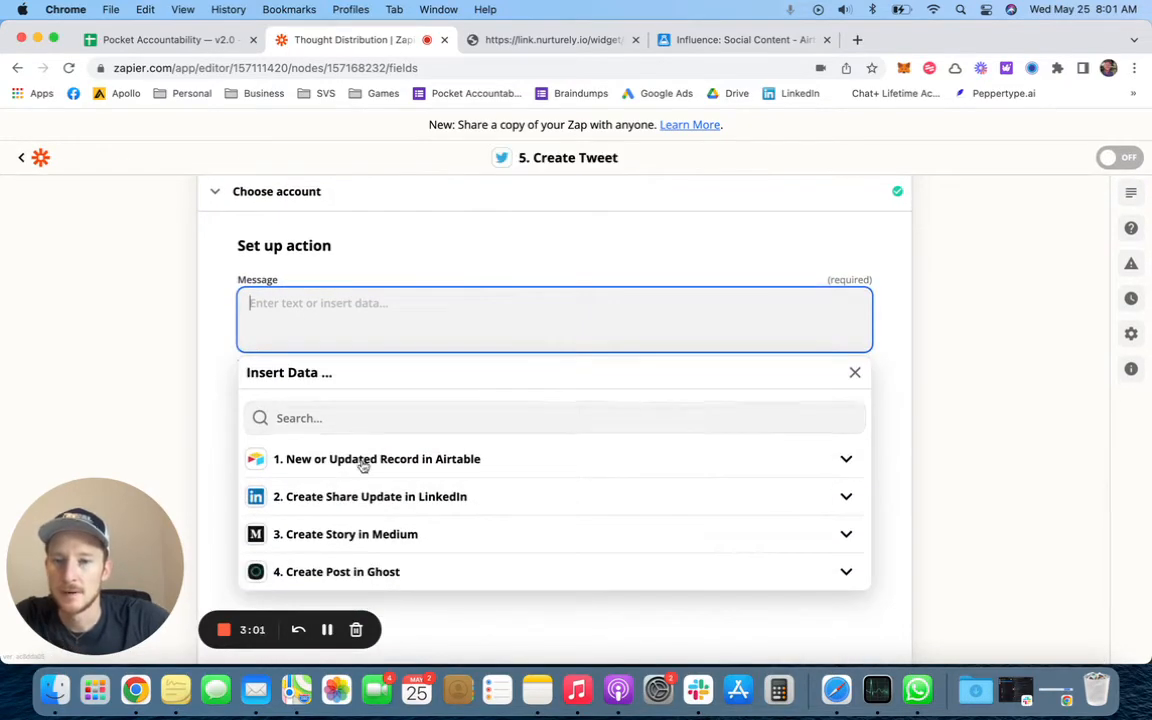
pyautogui.click(362, 460)
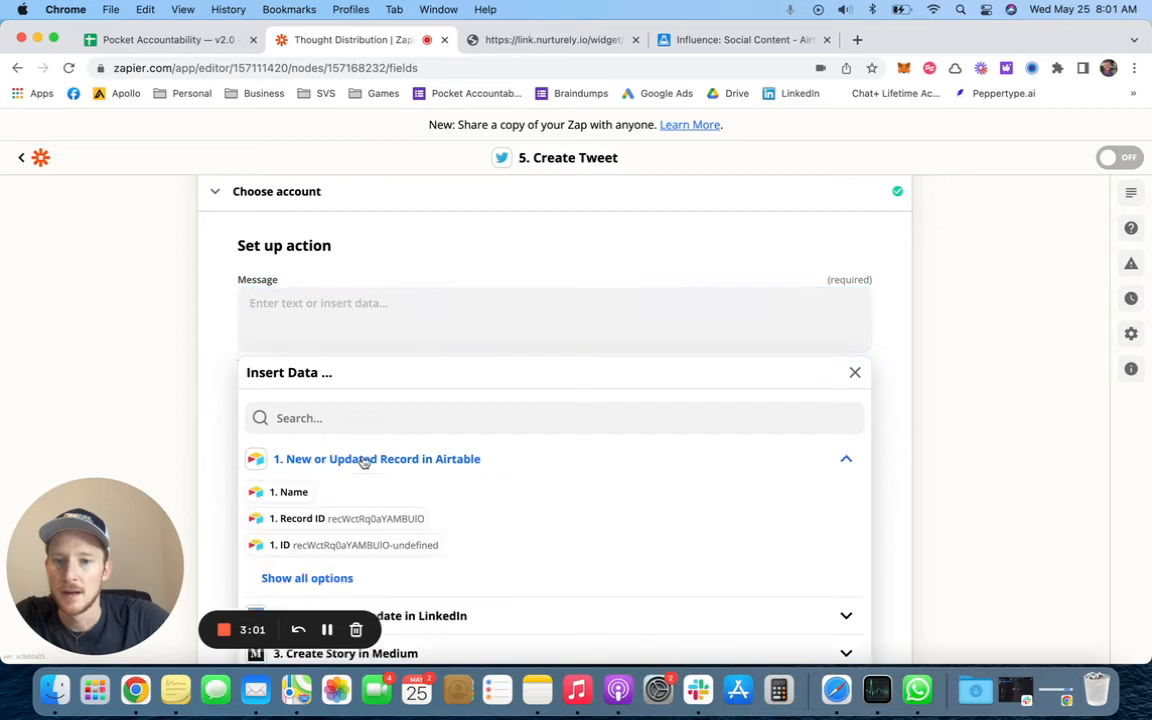
pyautogui.click(320, 578)
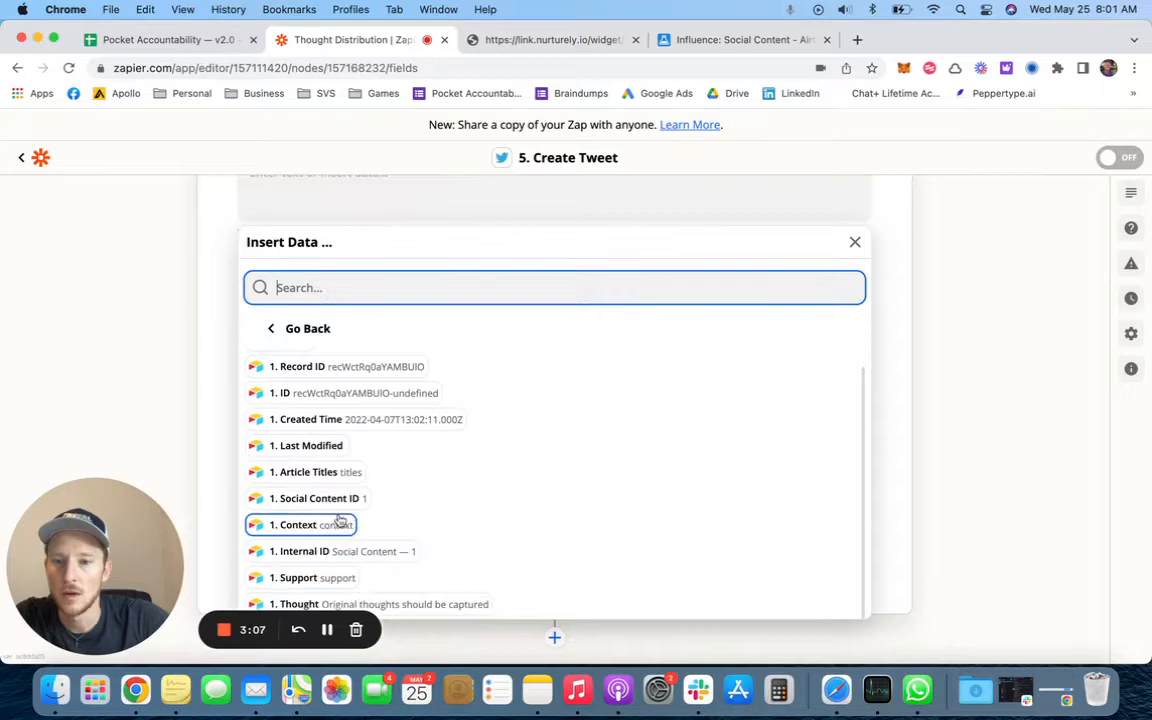
pyautogui.click(400, 606)
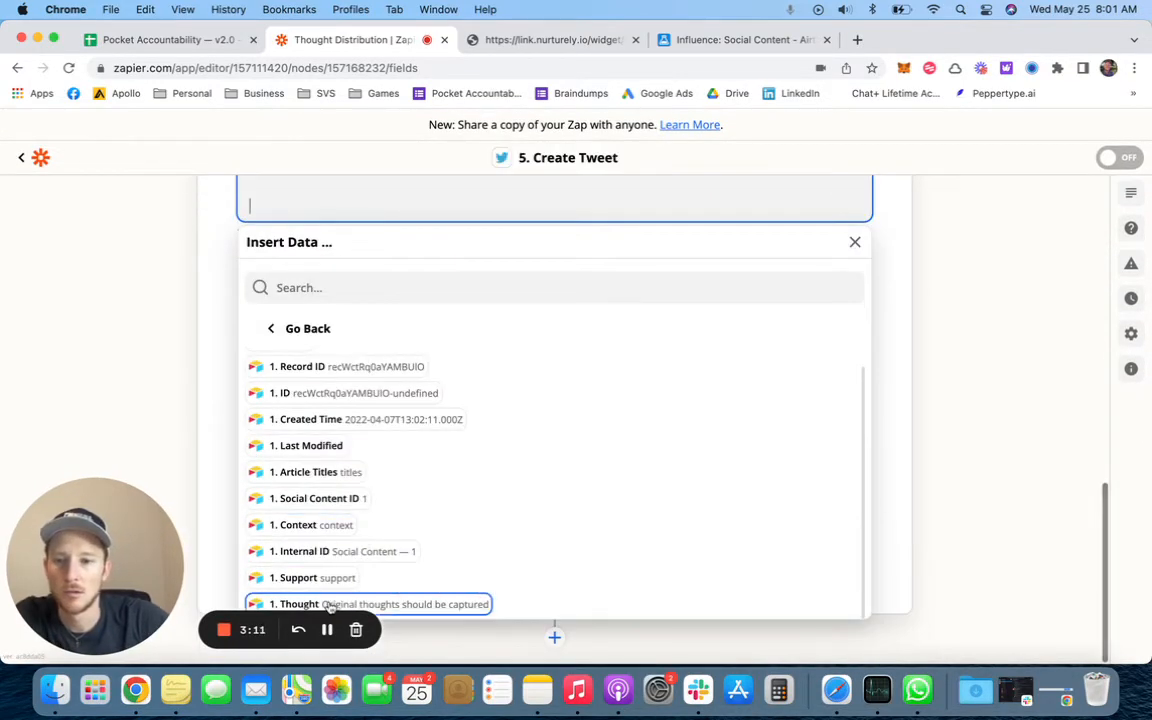
pyautogui.click(292, 525)
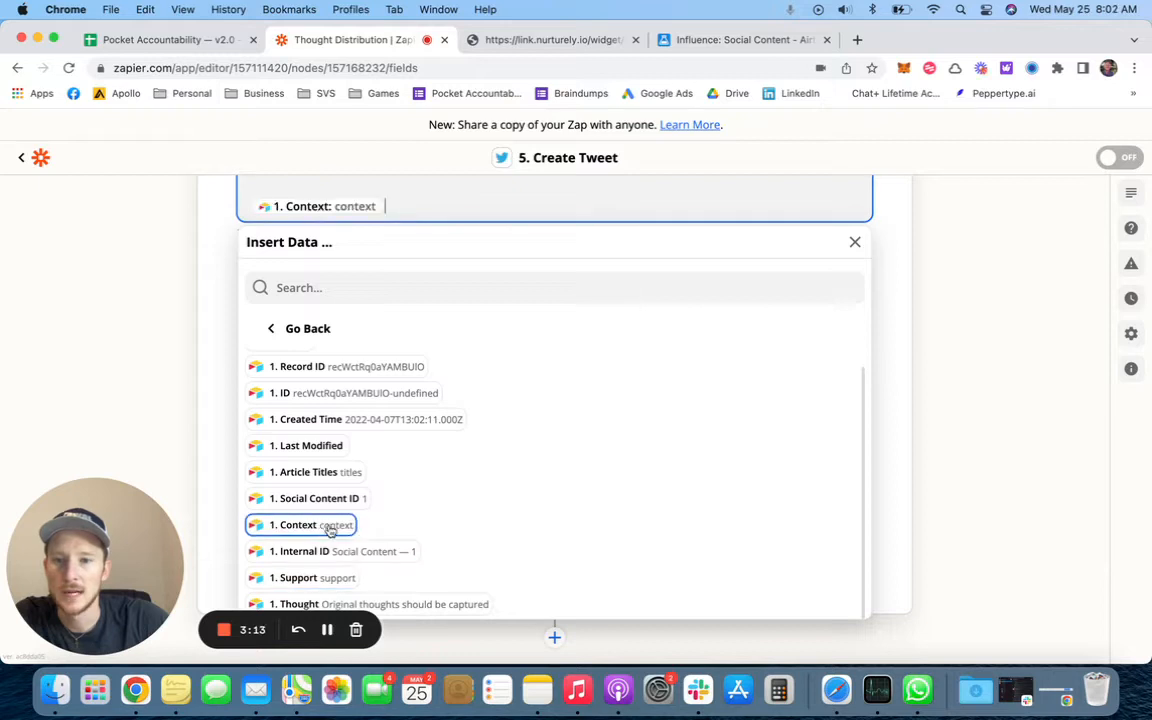
pyautogui.scroll(-1, 325, 583)
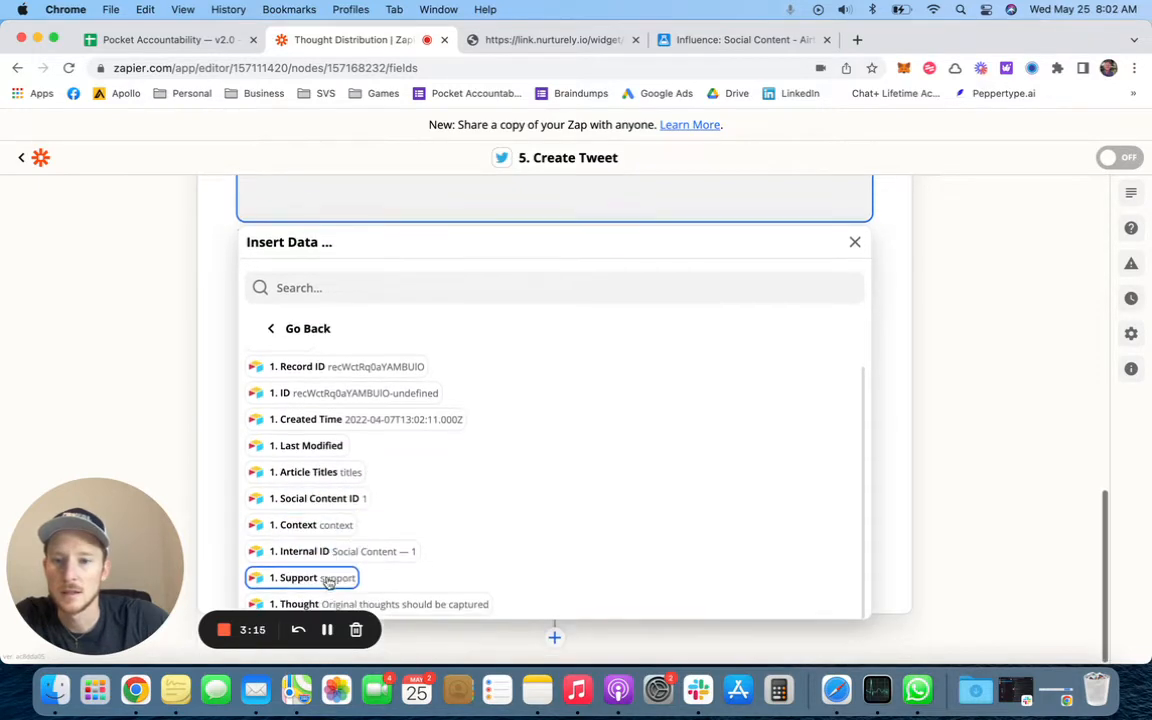
pyautogui.click(326, 581)
pyautogui.click(153, 316)
pyautogui.scroll(3, 161, 343)
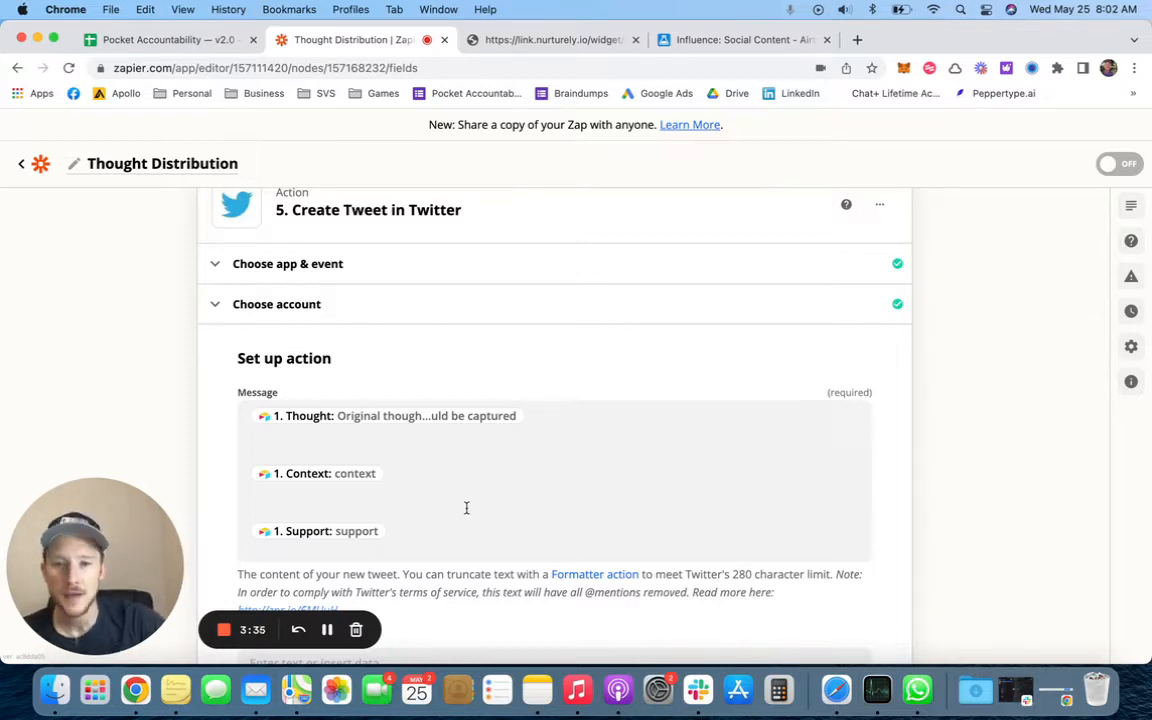
# Step: Open the Formatter action help page linked below the tweet's Message field in a separate tab
pyautogui.scroll(-2, 466, 508)
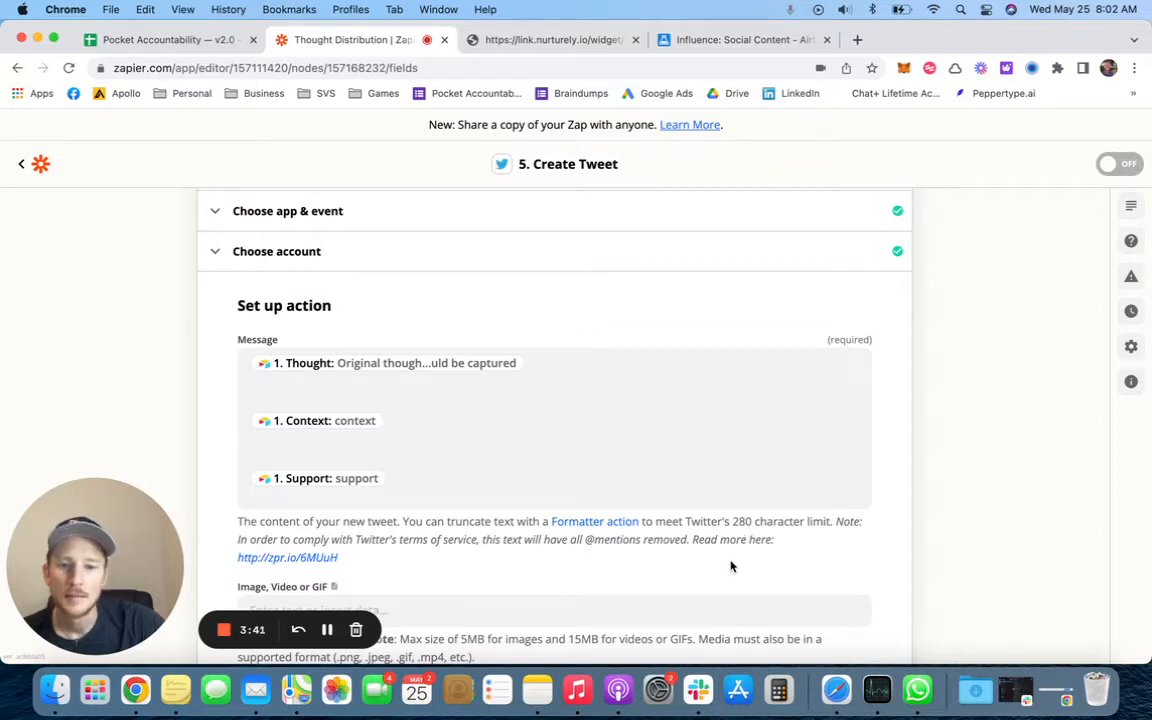
pyautogui.rightClick(618, 521)
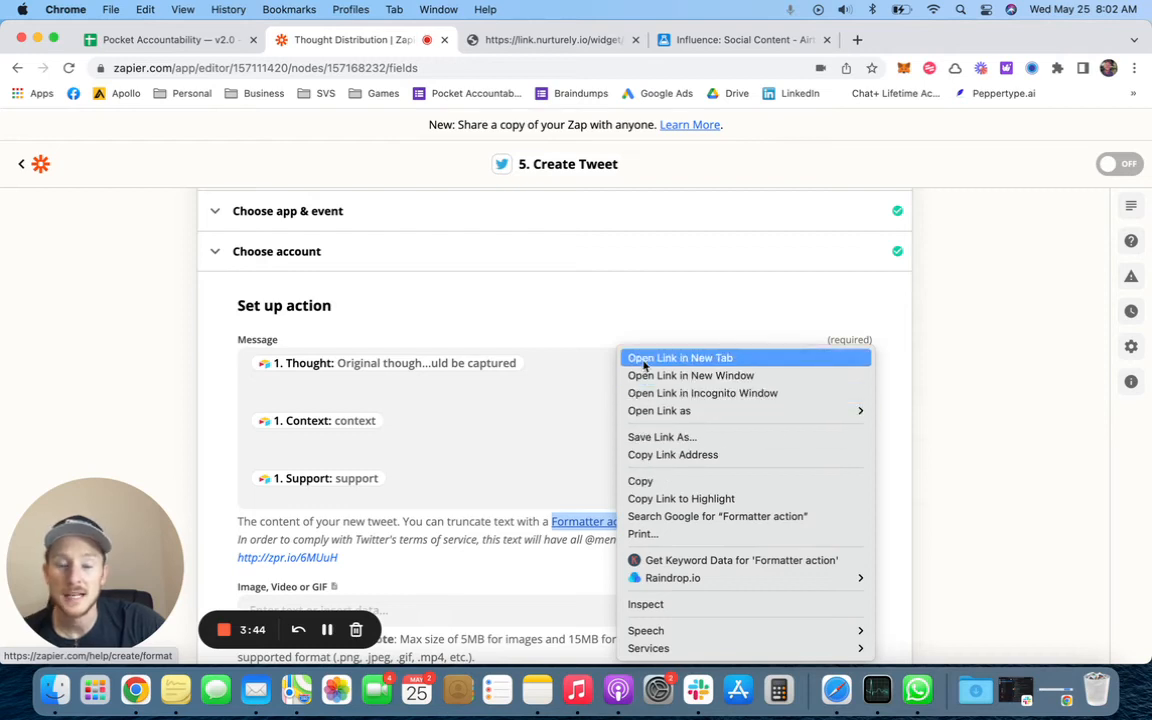
pyautogui.click(680, 358)
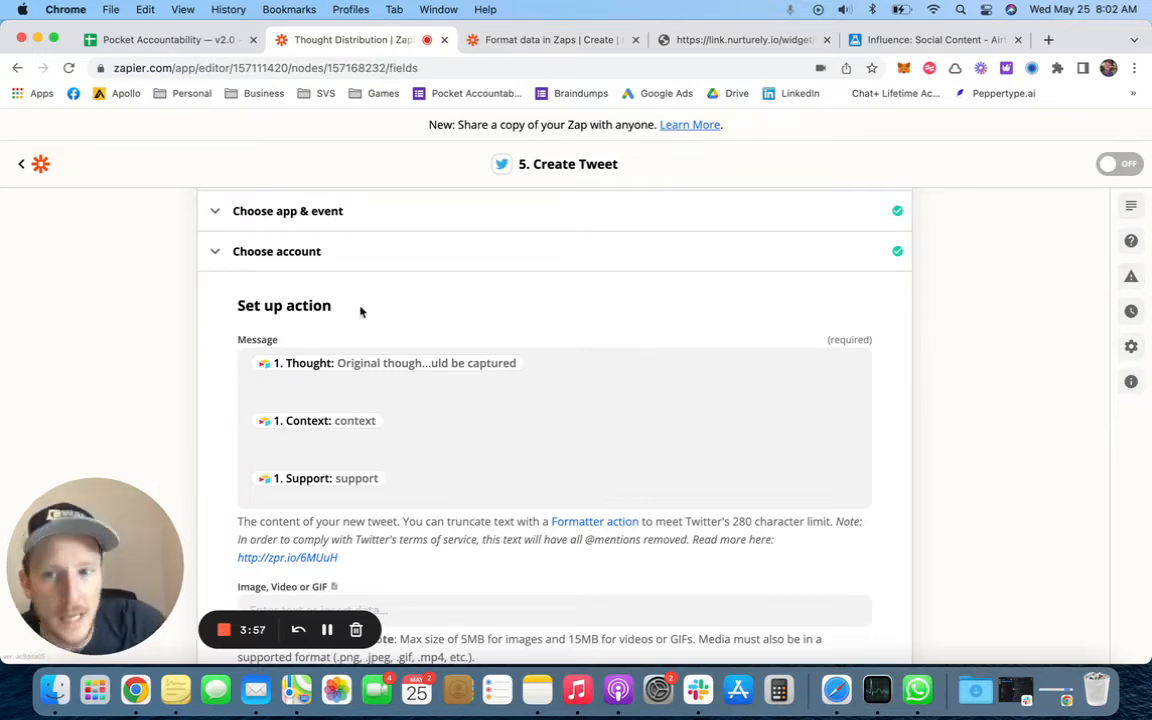
# Step: Reopen the tweet action's app and event settings and examine the available Twitter action events, keeping Create Tweet
pyautogui.scroll(4, 360, 310)
pyautogui.scroll(-6, 340, 330)
pyautogui.scroll(5, 322, 261)
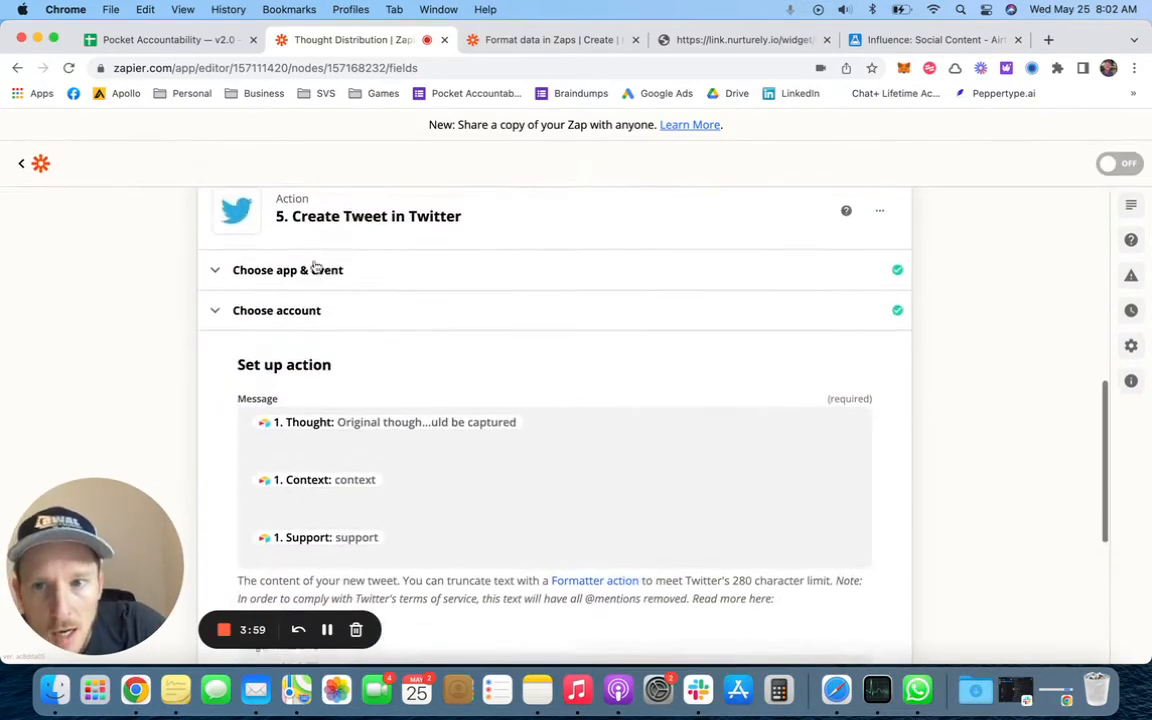
pyautogui.click(283, 316)
pyautogui.click(307, 388)
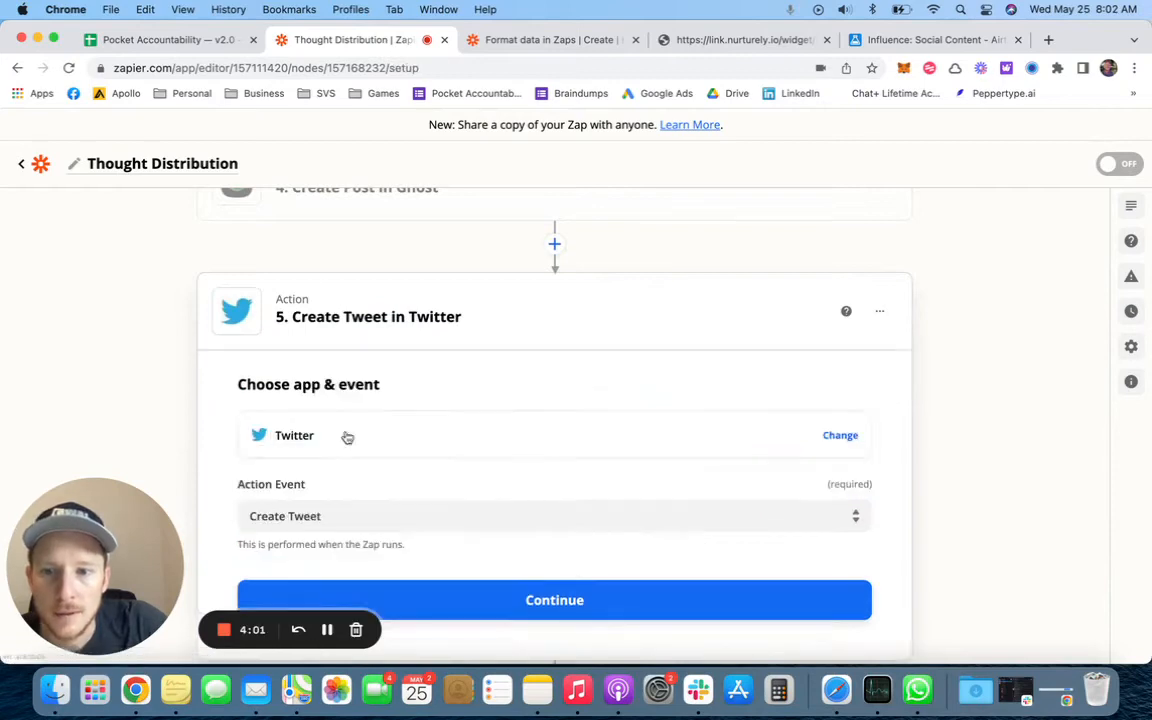
pyautogui.click(360, 494)
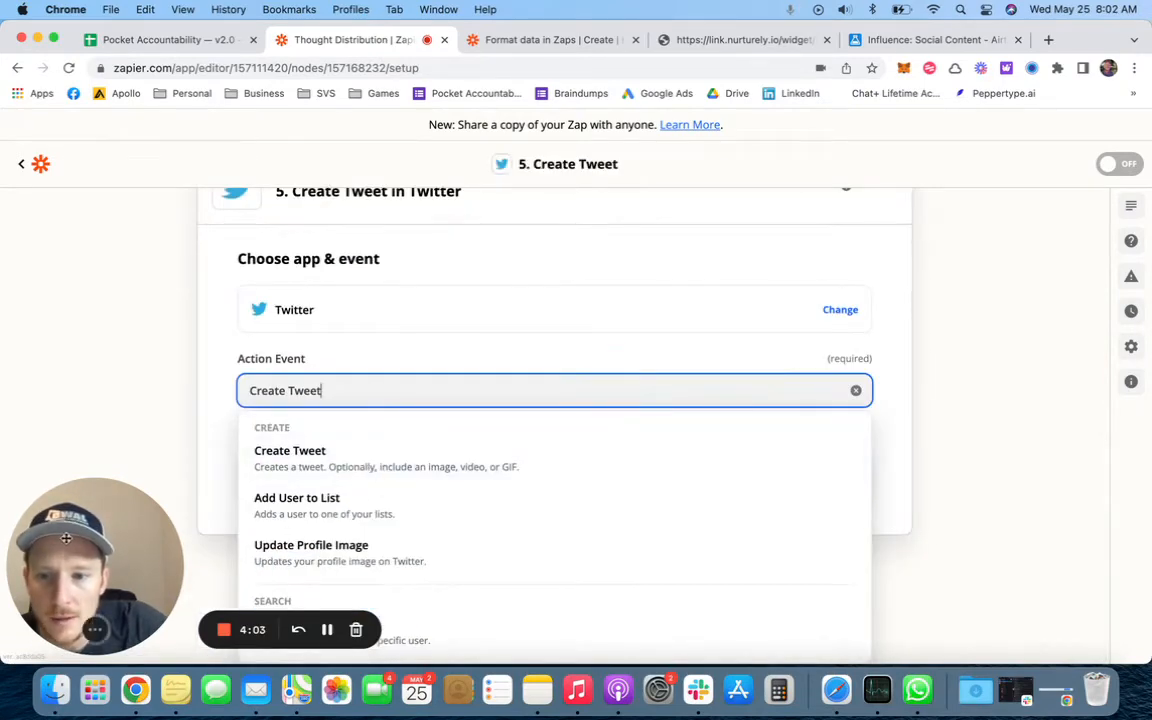
pyautogui.moveTo(66, 537); pyautogui.dragTo(104, 247)
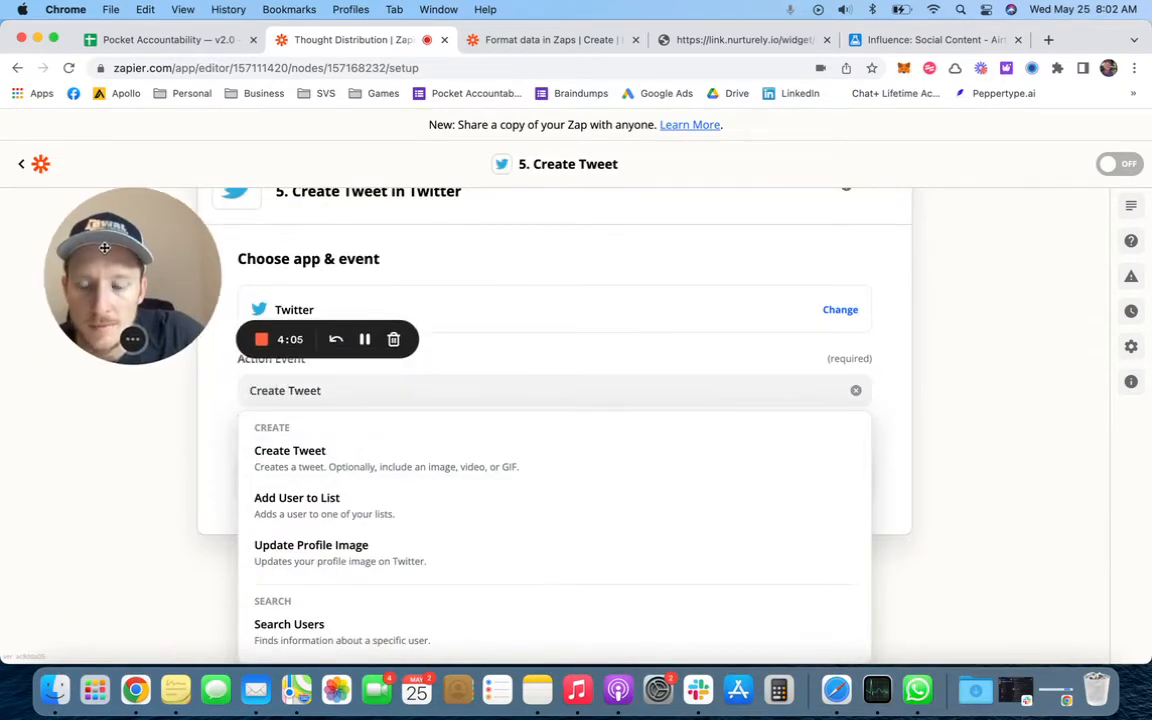
pyautogui.click(320, 459)
pyautogui.click(862, 387)
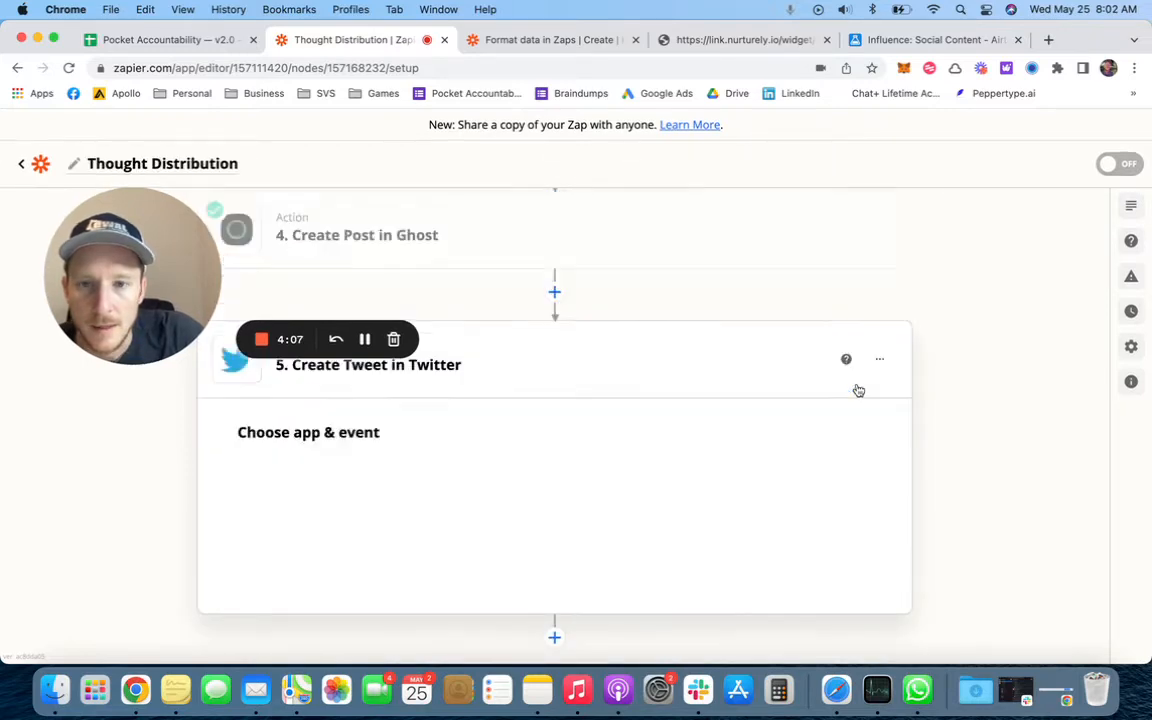
pyautogui.click(163, 502)
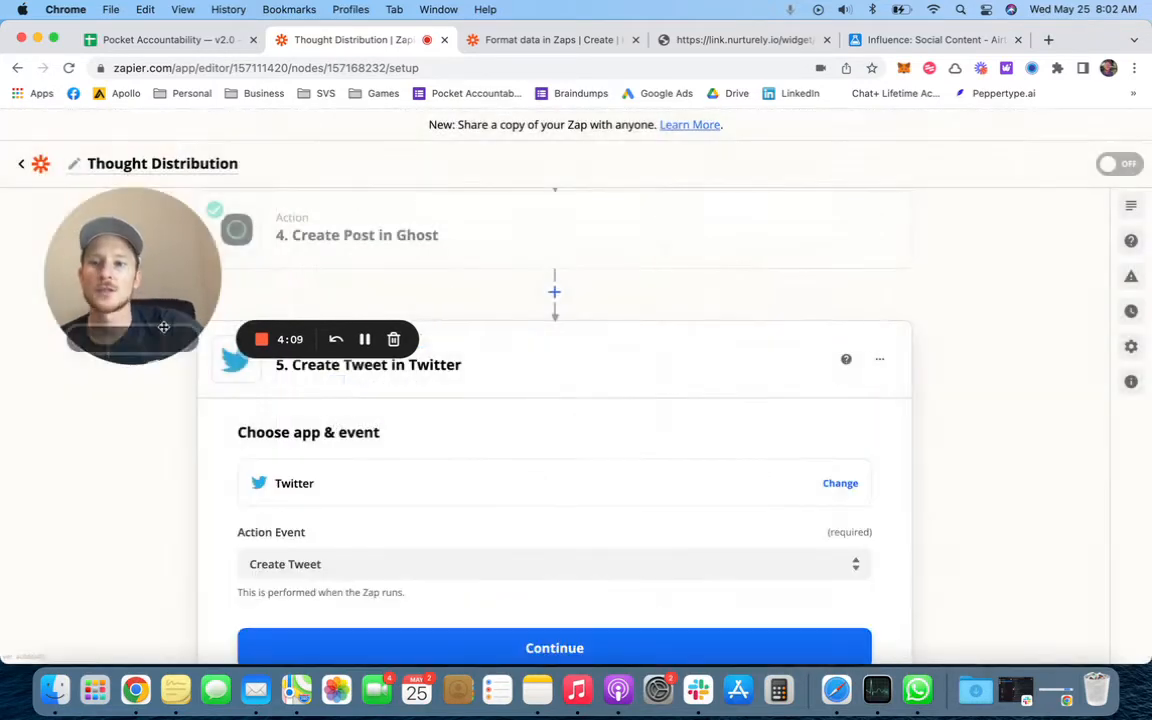
pyautogui.moveTo(150, 212); pyautogui.dragTo(134, 402)
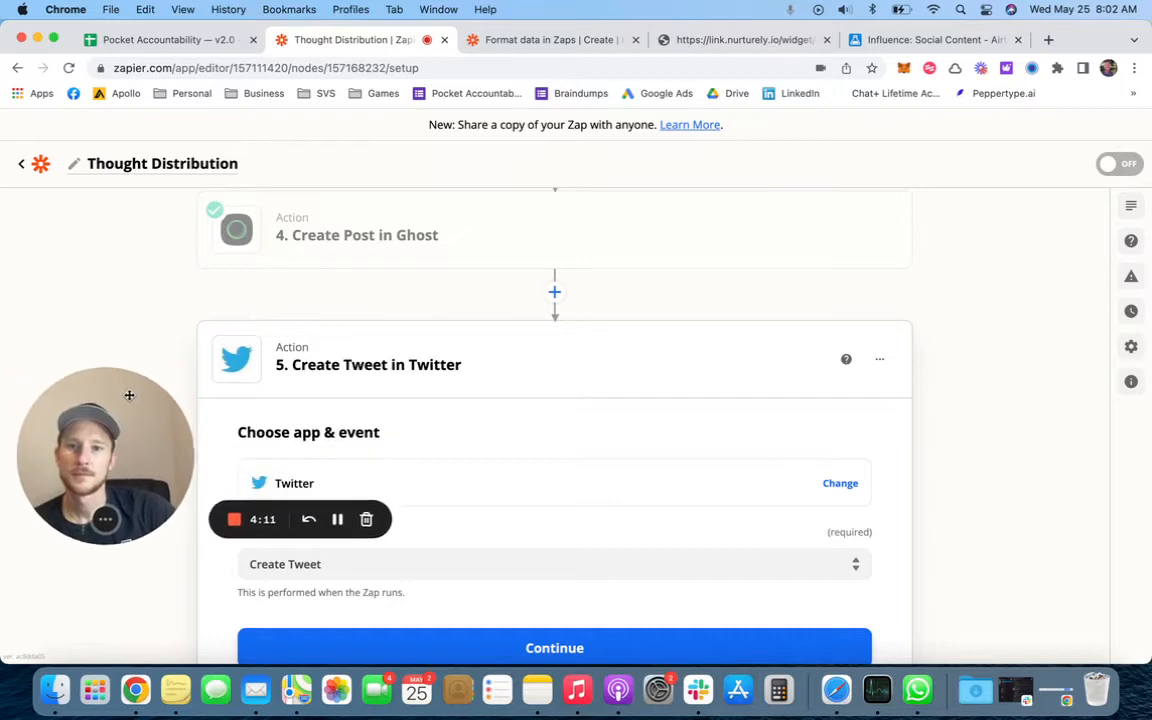
# Step: Load us1.make.com in place of the Thought Collector form and sign in to Make with the matching Google account
pyautogui.click(560, 40)
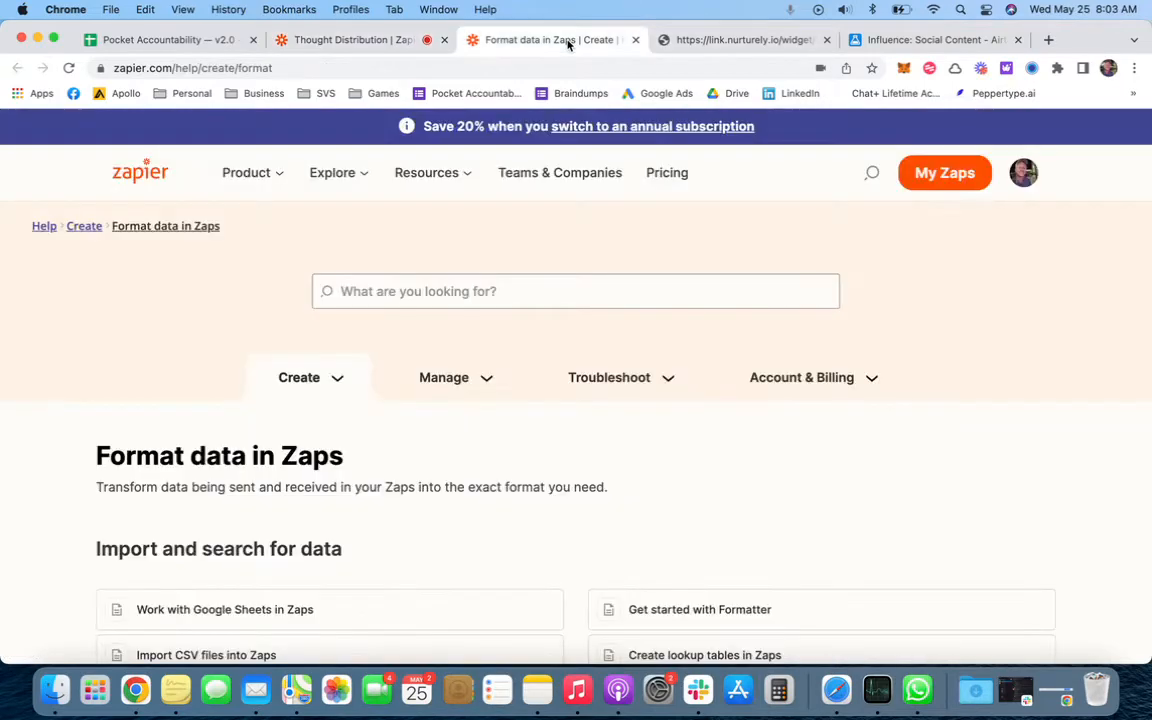
pyautogui.click(708, 40)
pyautogui.click(716, 64)
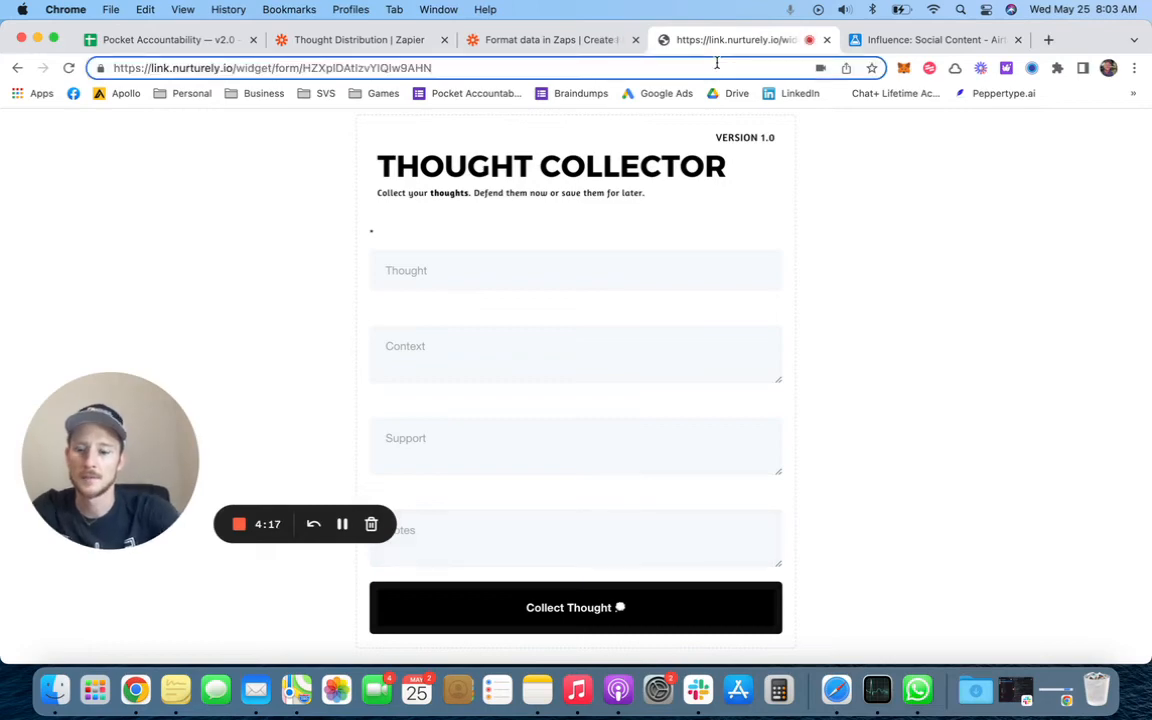
pyautogui.write('mxk')
pyautogui.press('BackSpace')
pyautogui.press('BackSpace')
pyautogui.press('BackSpace')
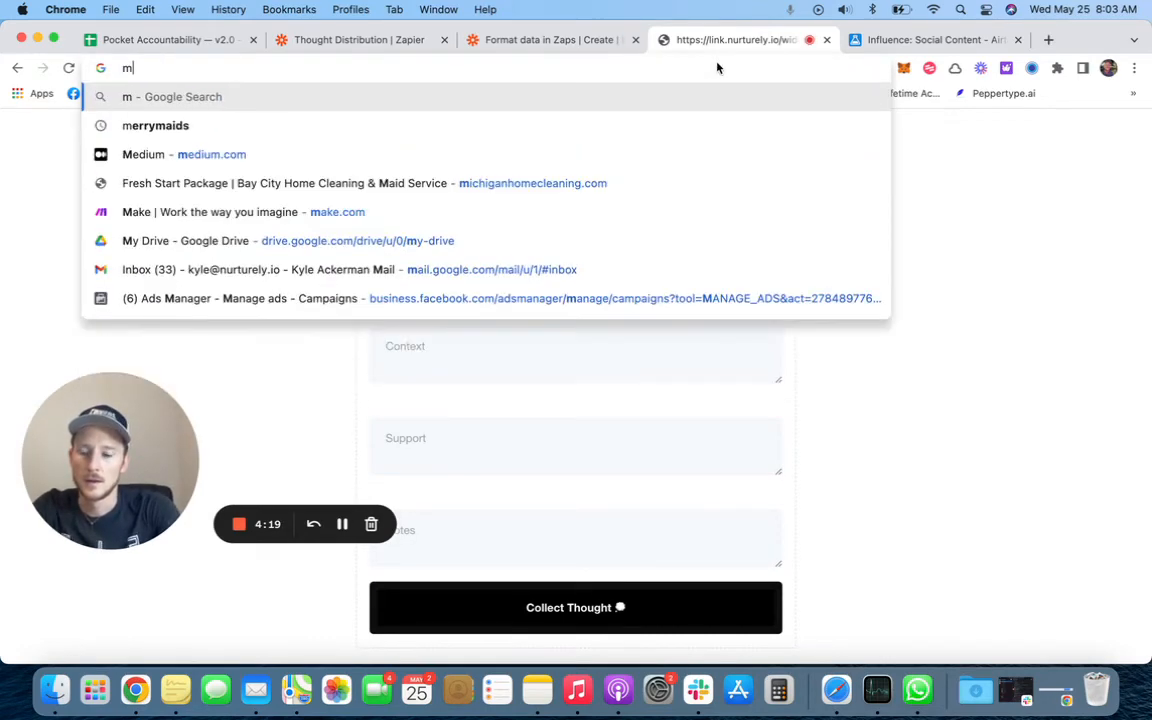
pyautogui.write('us1.')
pyautogui.press('Return')
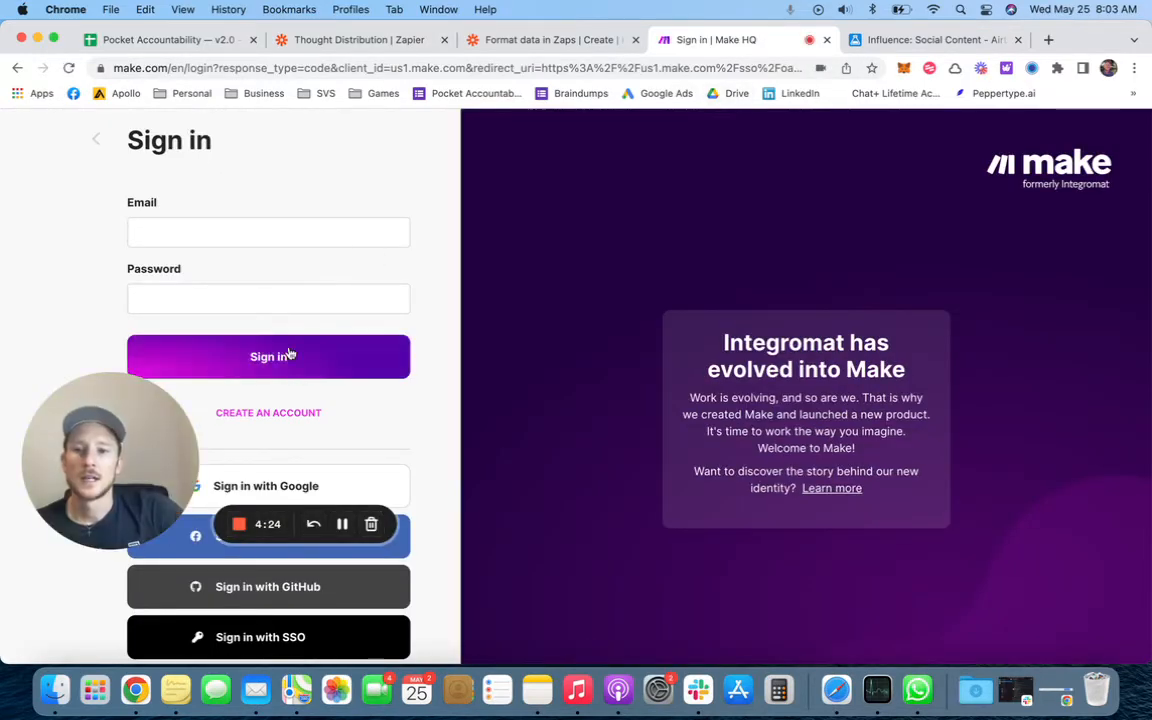
pyautogui.click(320, 486)
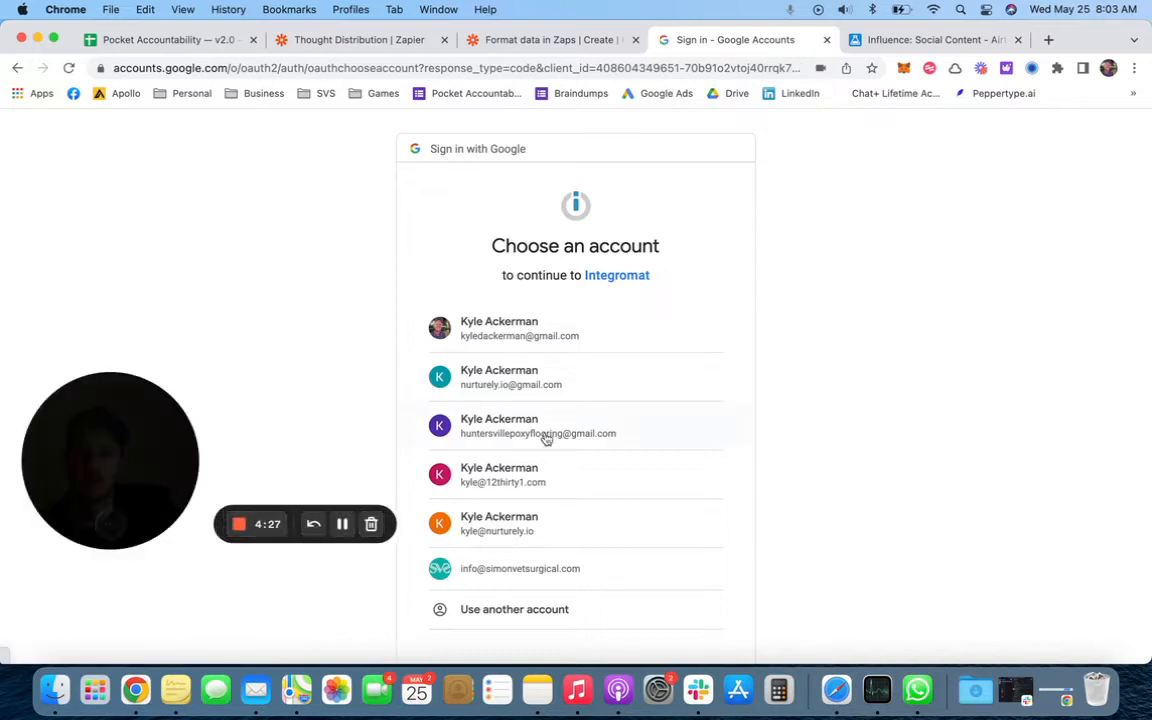
pyautogui.click(510, 522)
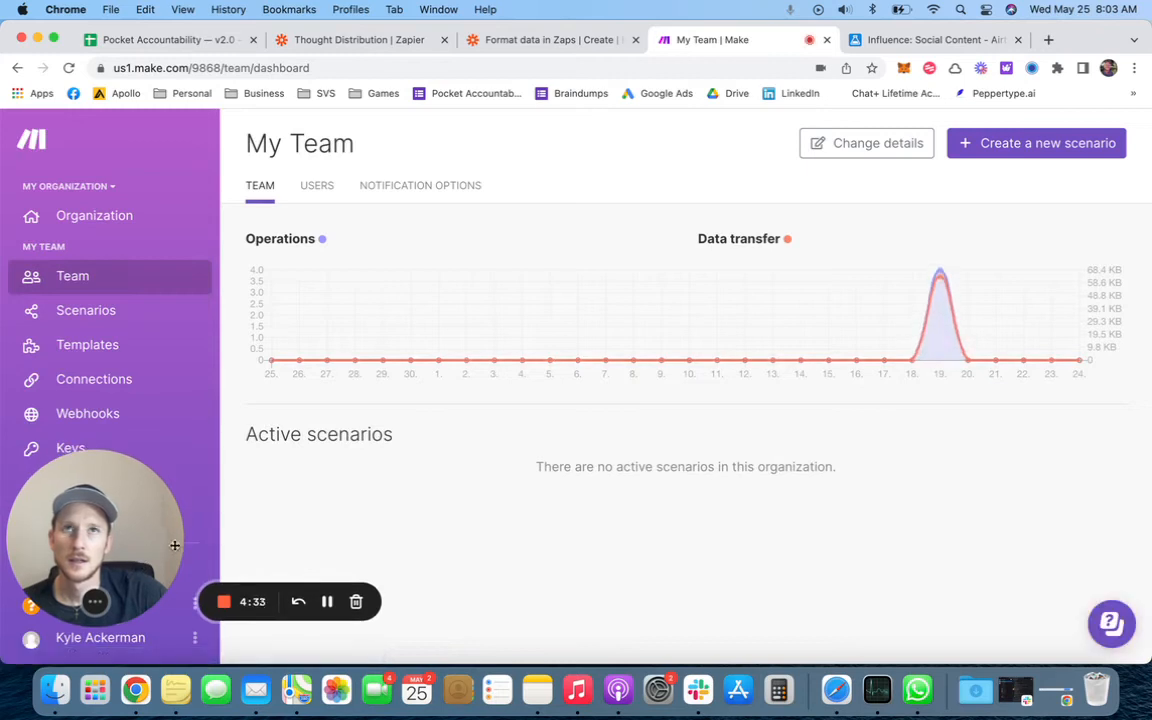
pyautogui.click(1040, 150)
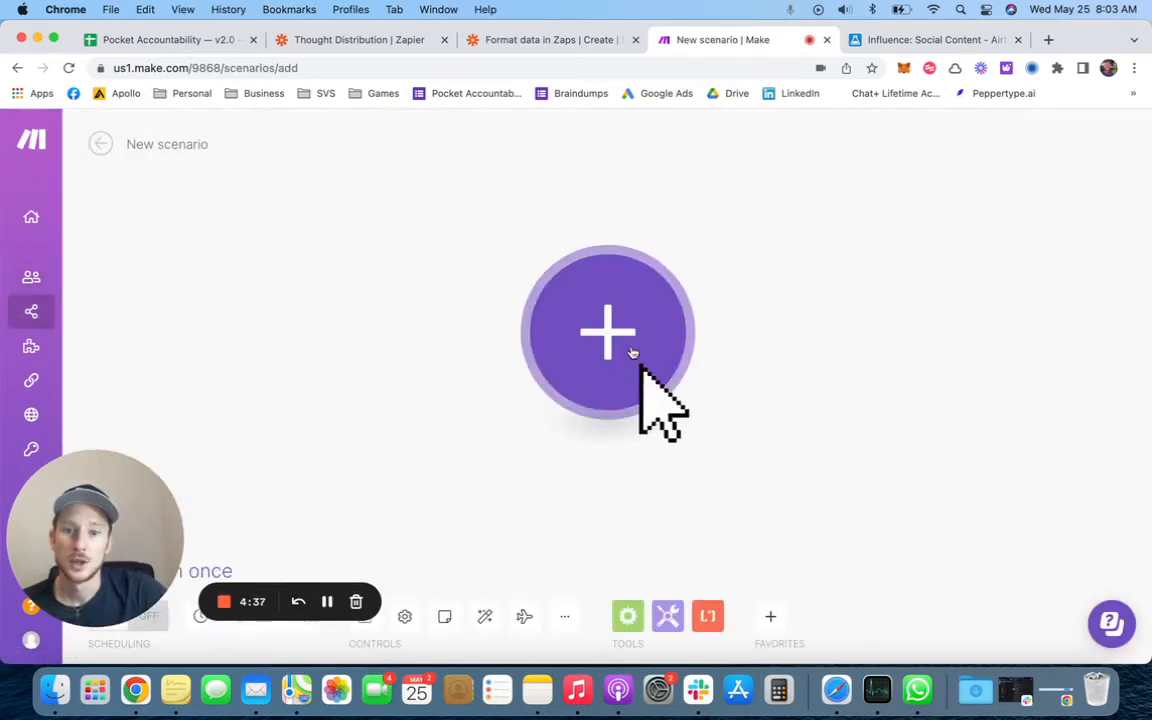
pyautogui.click(610, 332)
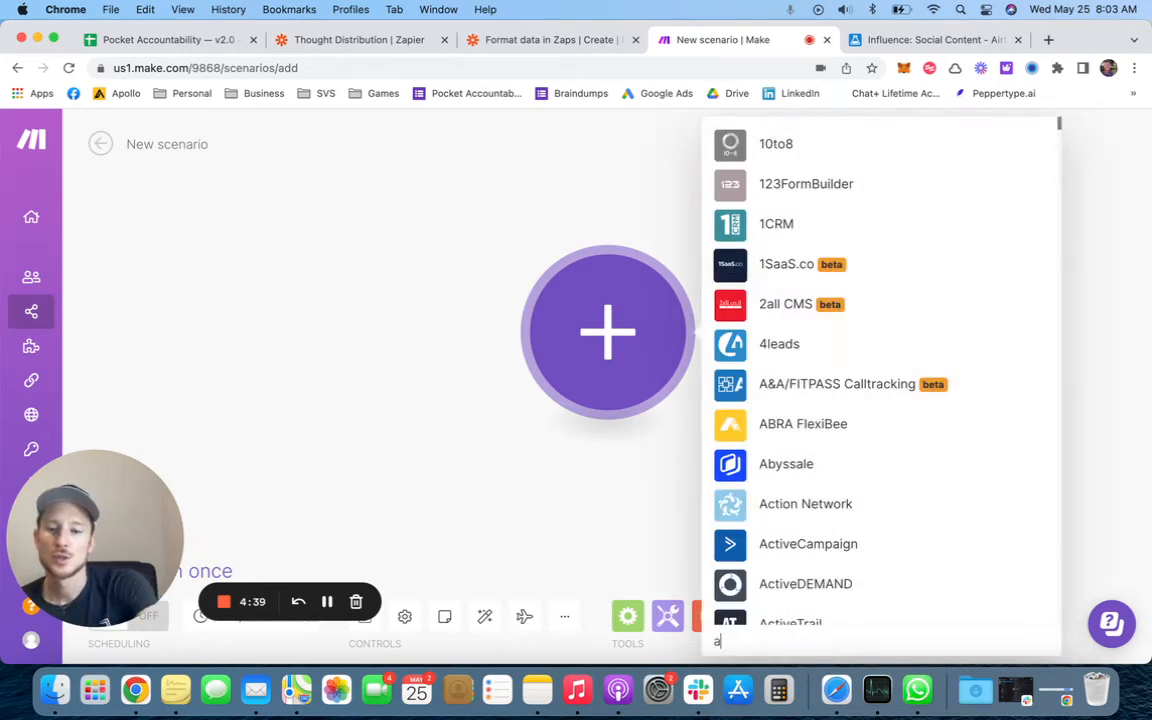
pyautogui.write('airt')
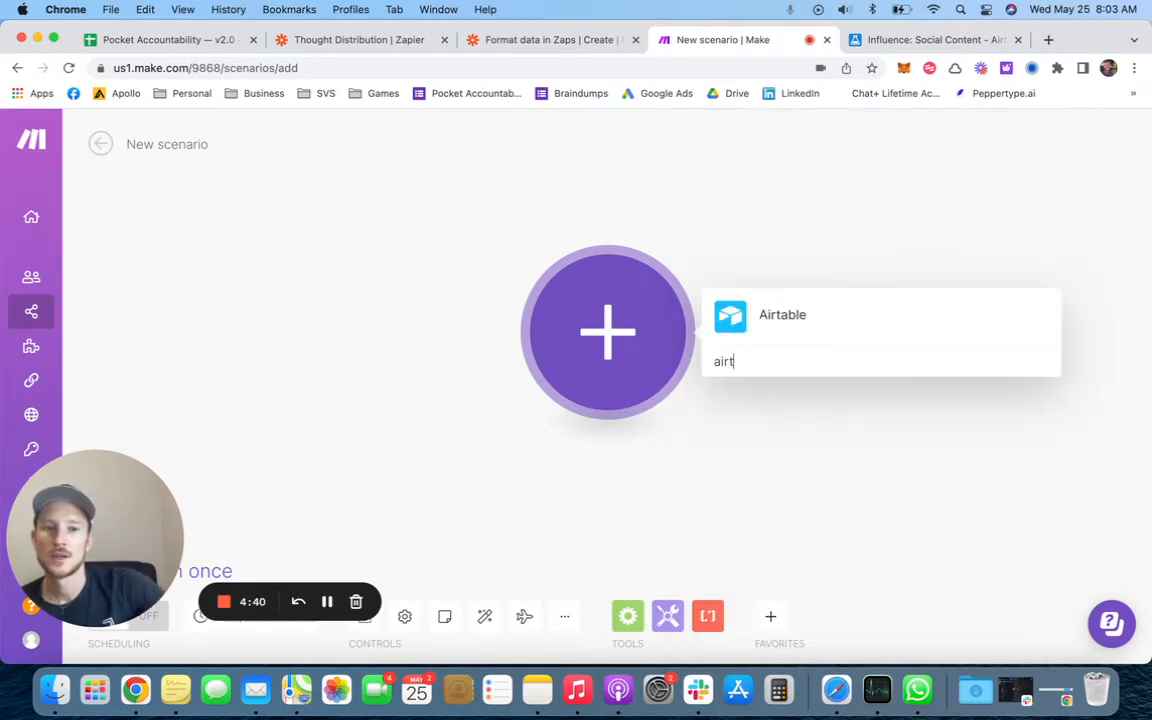
pyautogui.click(836, 316)
pyautogui.scroll(-1, 831, 193)
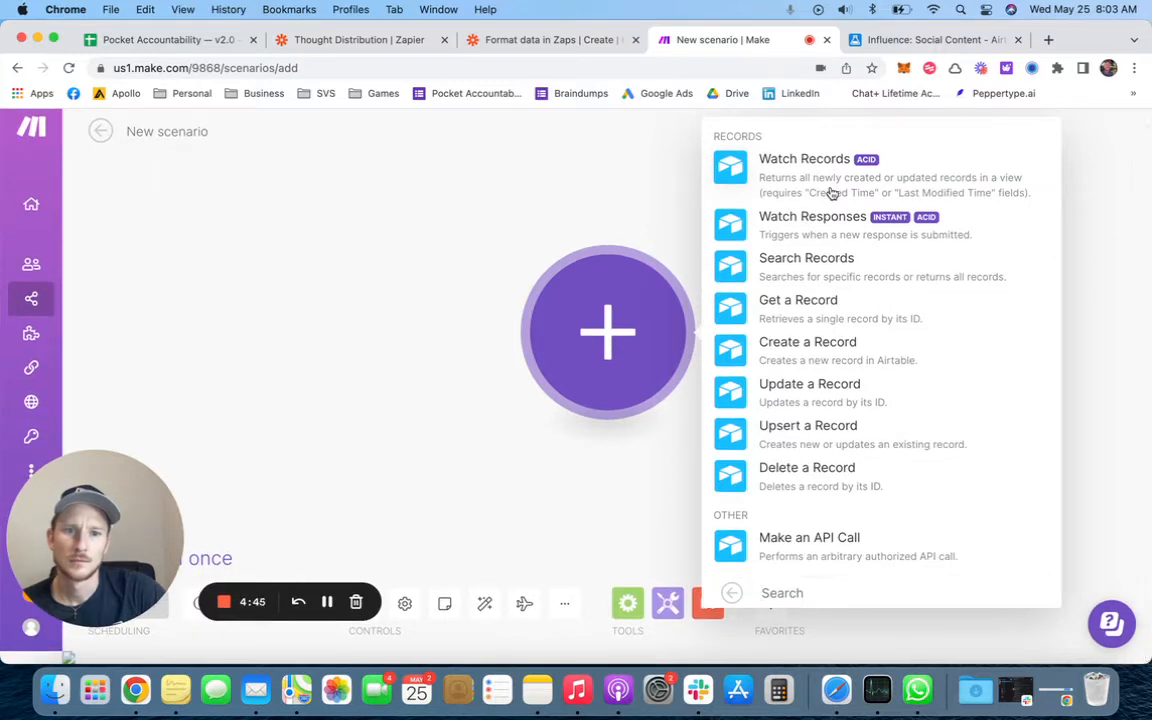
pyautogui.click(831, 193)
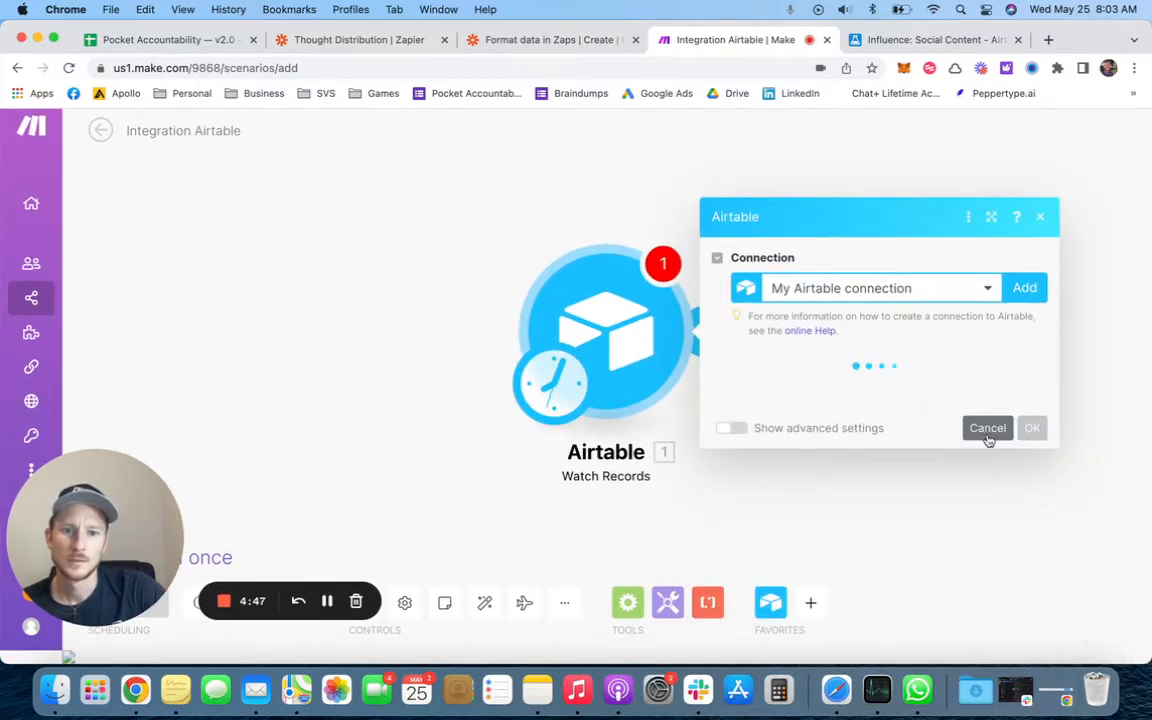
# Step: Point the Airtable module at the Influence base and its Social Content table
pyautogui.click(895, 402)
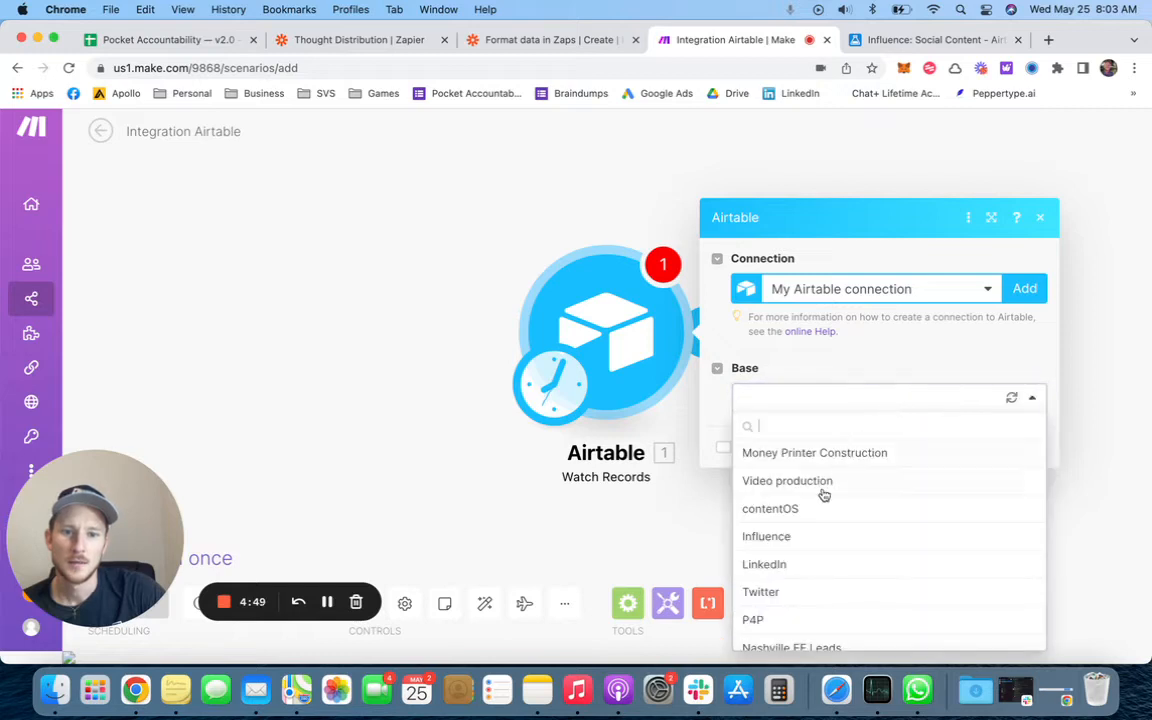
pyautogui.click(802, 537)
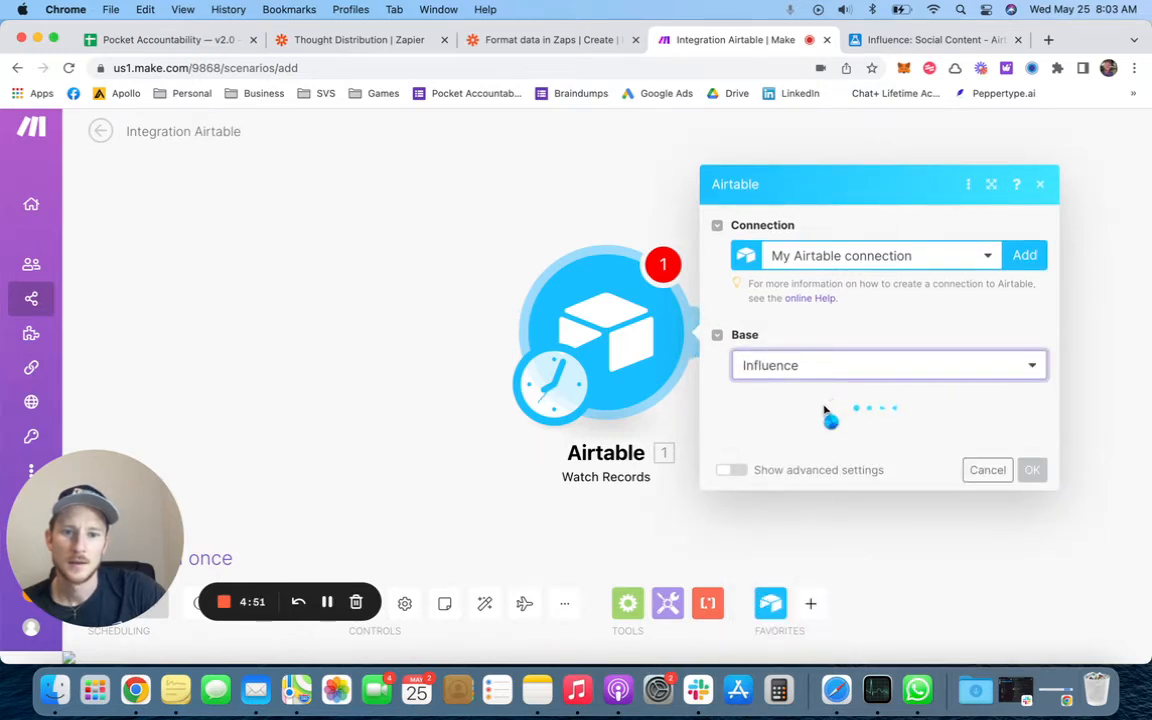
pyautogui.click(812, 436)
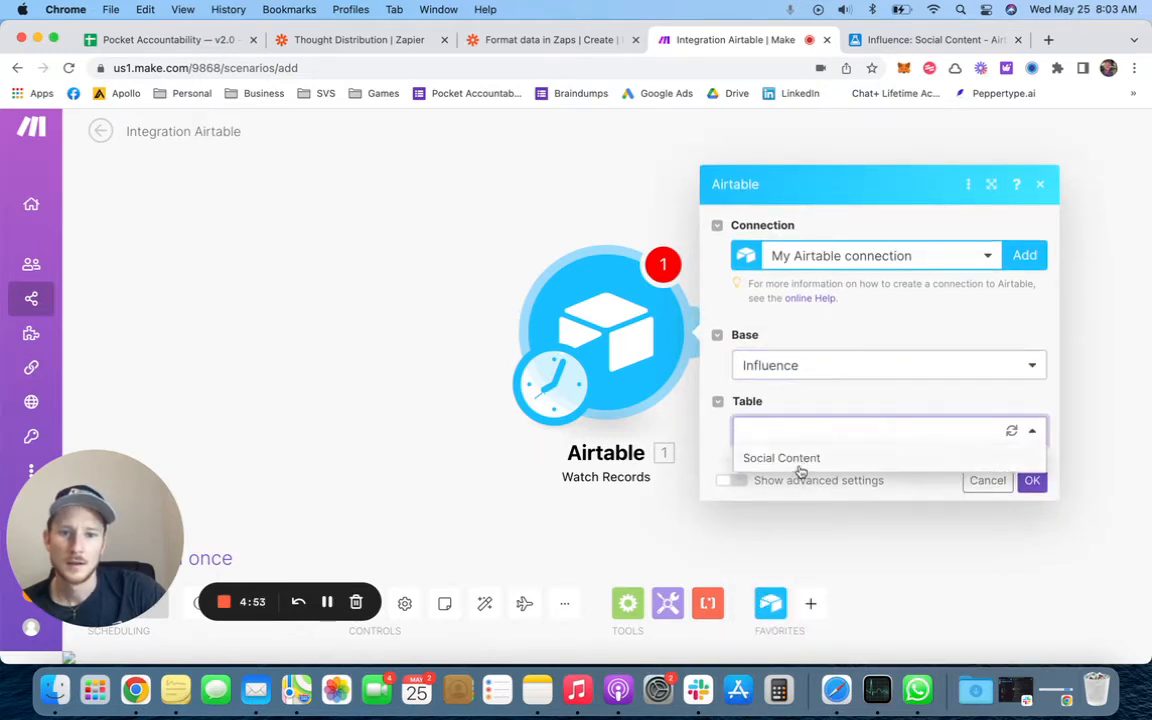
pyautogui.click(790, 458)
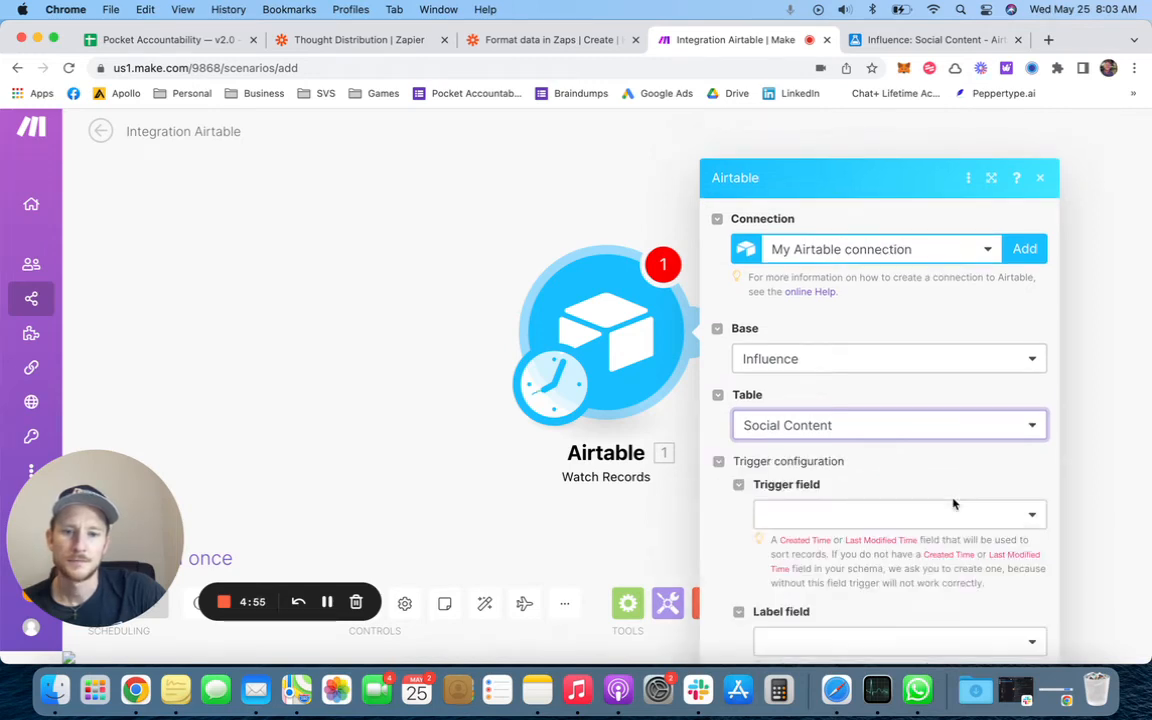
# Step: Set the trigger field to LastModified and the label field to Internal ID, checking the fields against the Social Content table in Airtable
pyautogui.scroll(-3, 828, 476)
pyautogui.click(849, 382)
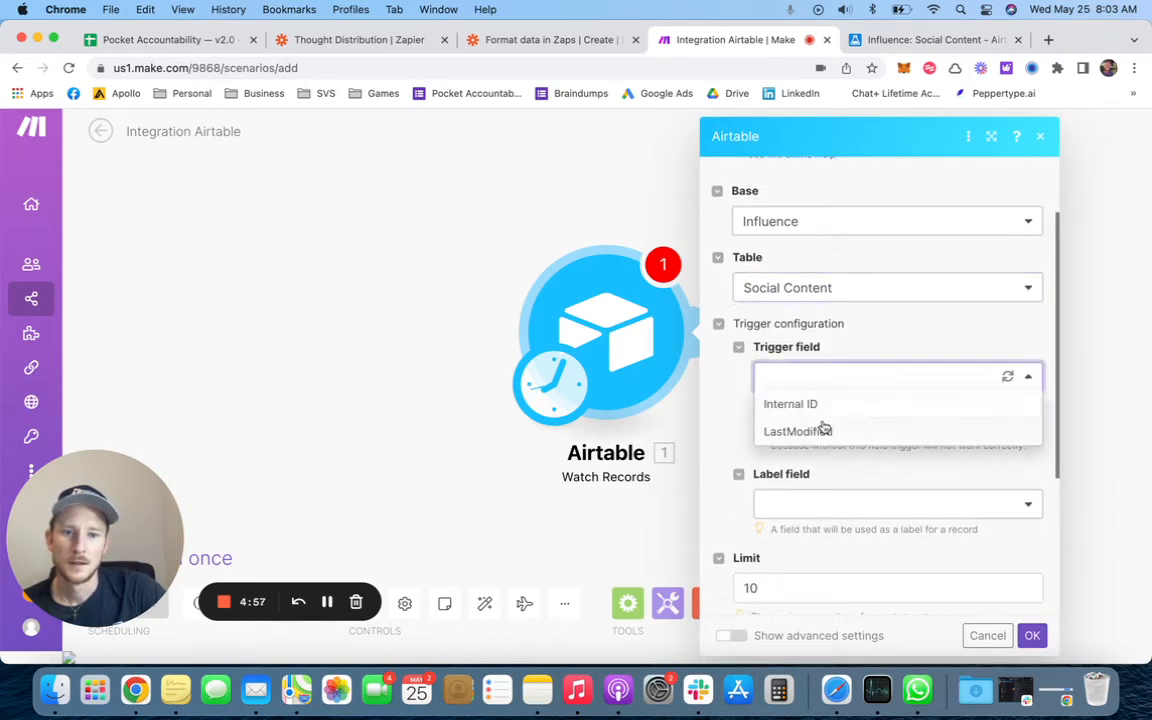
pyautogui.click(818, 431)
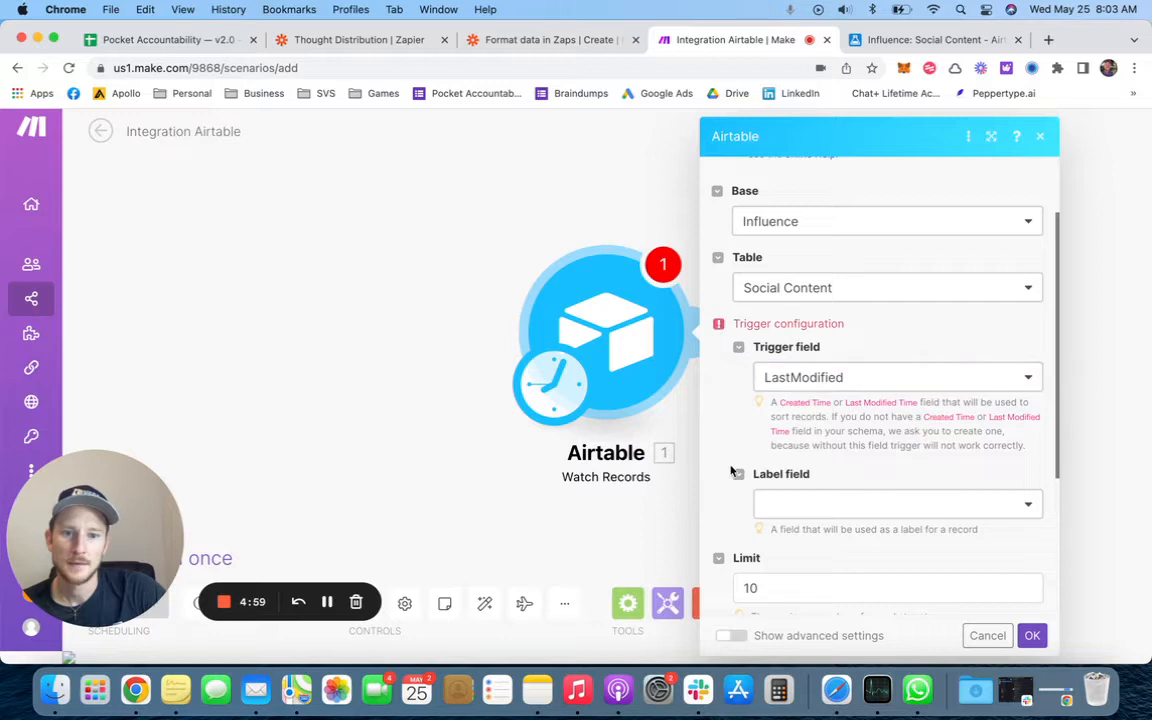
pyautogui.scroll(-3, 820, 409)
pyautogui.click(831, 392)
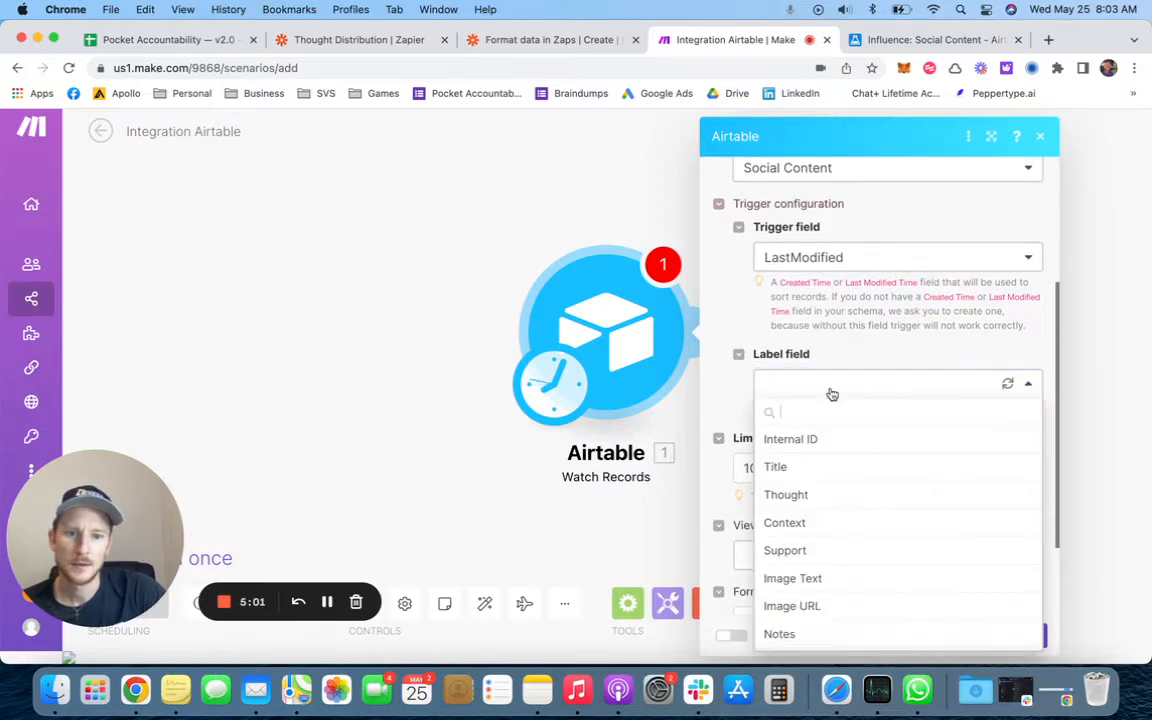
pyautogui.click(814, 438)
pyautogui.click(818, 388)
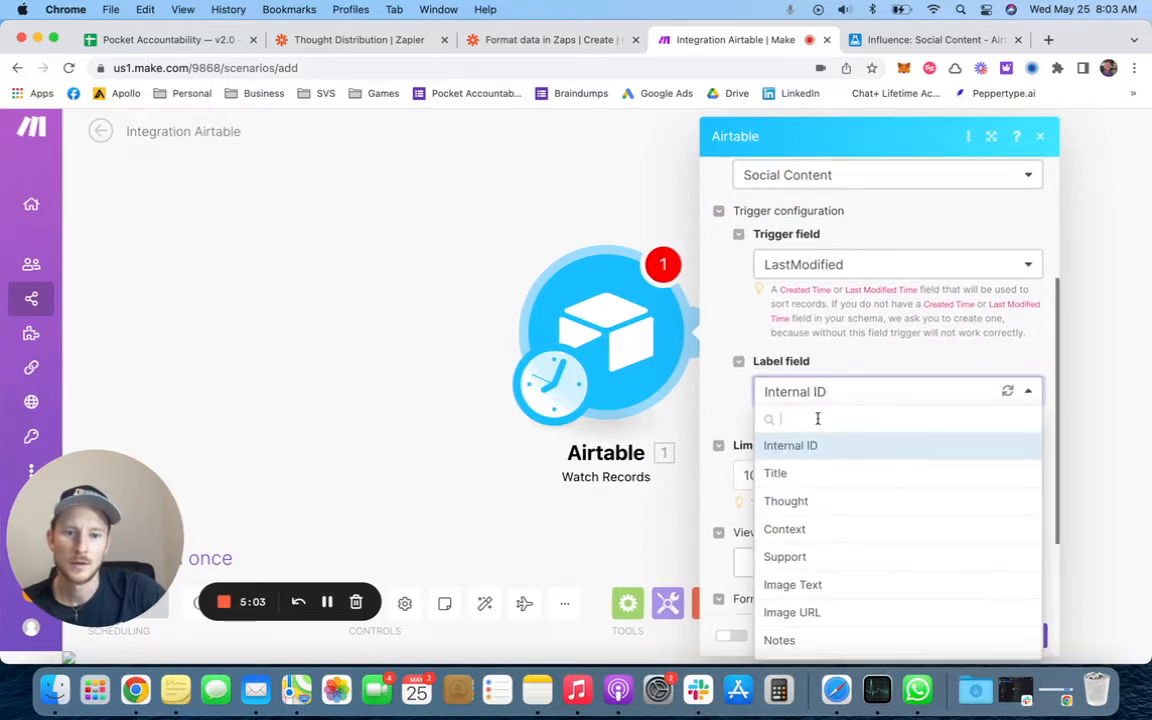
pyautogui.scroll(-3, 826, 494)
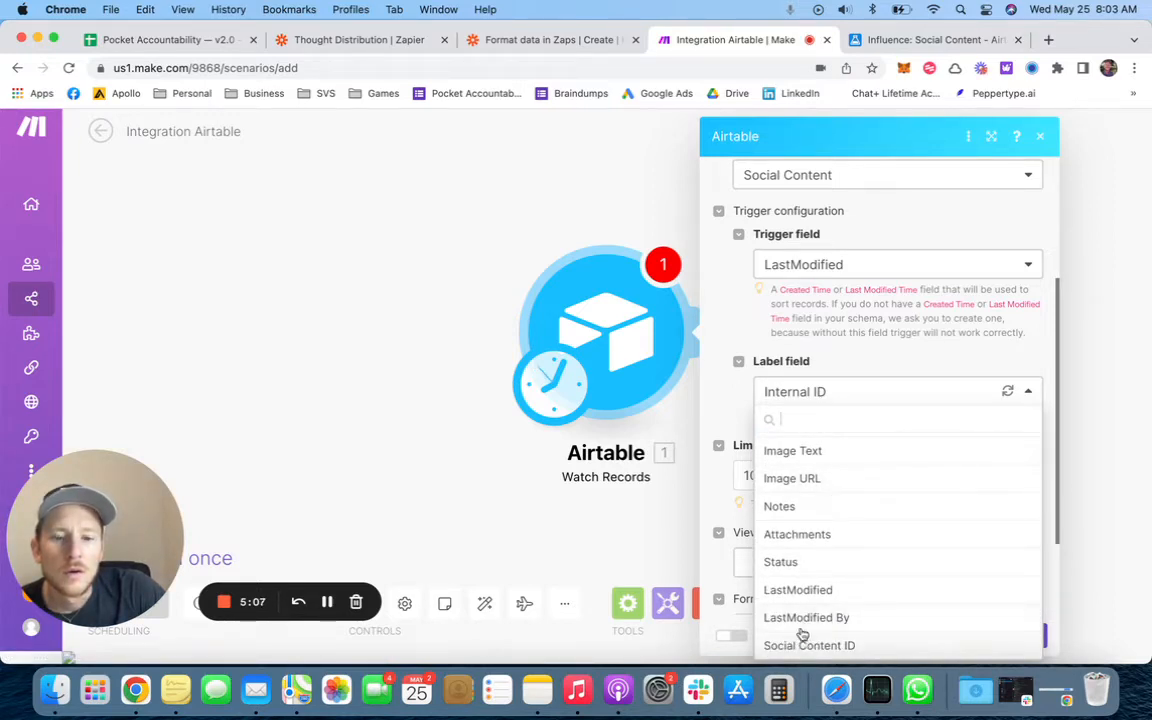
pyautogui.scroll(3, 797, 570)
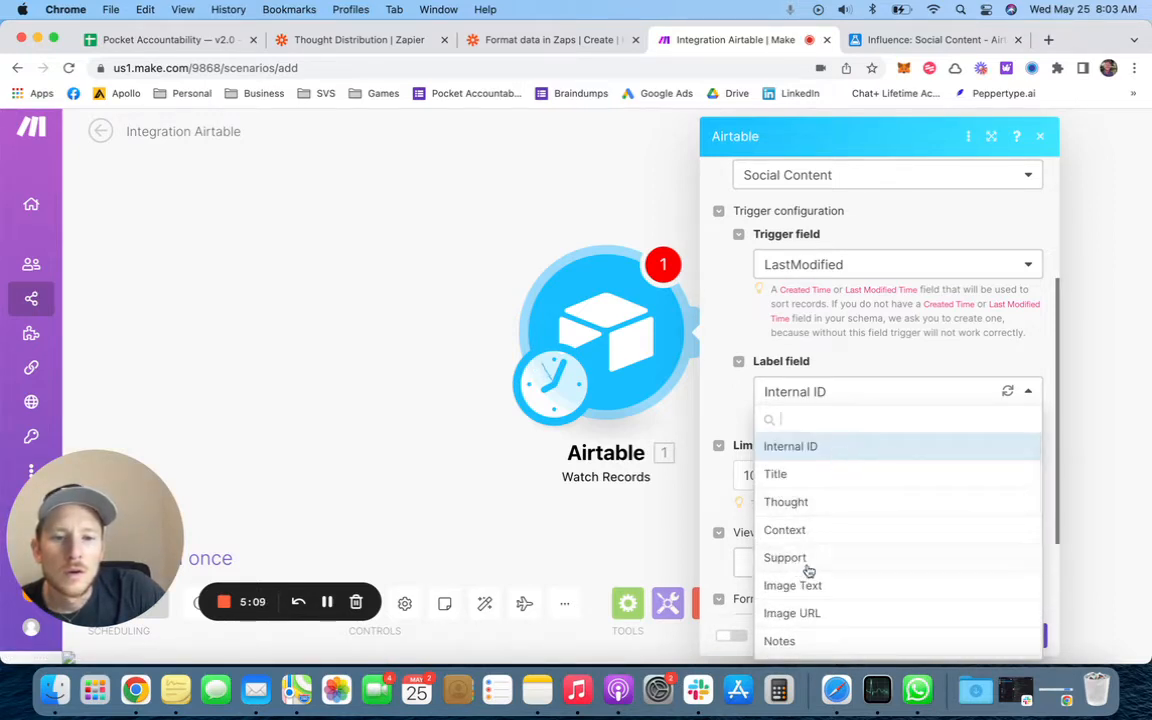
pyautogui.click(910, 40)
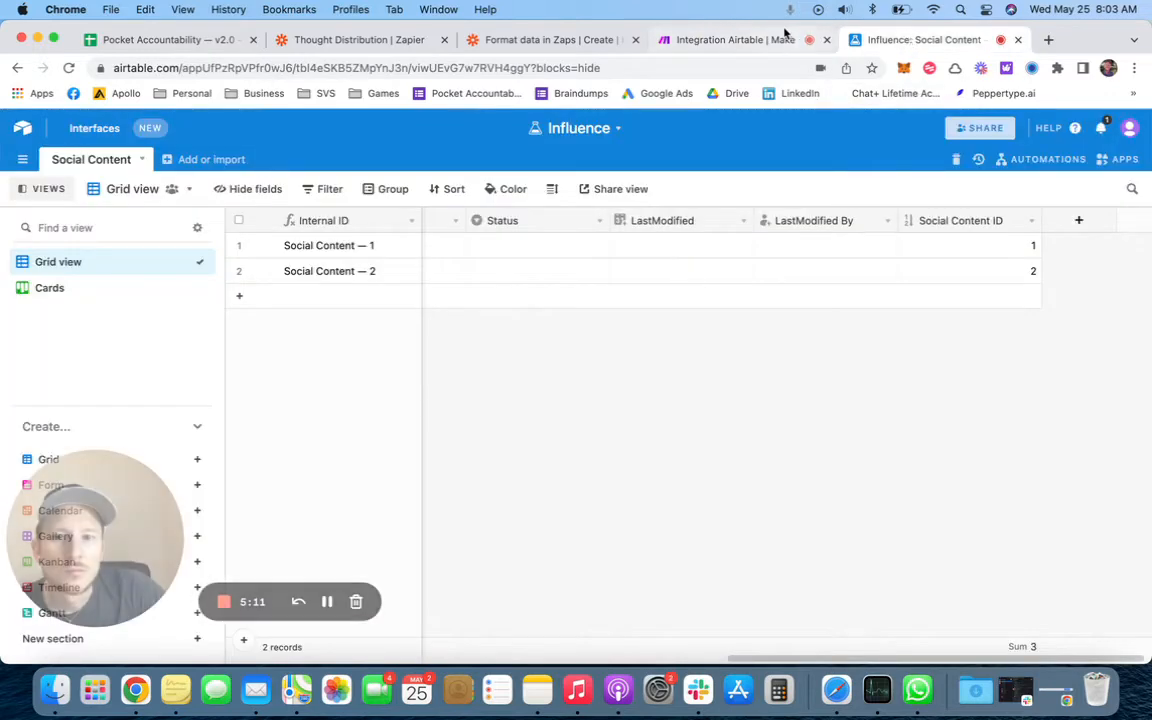
pyautogui.click(753, 42)
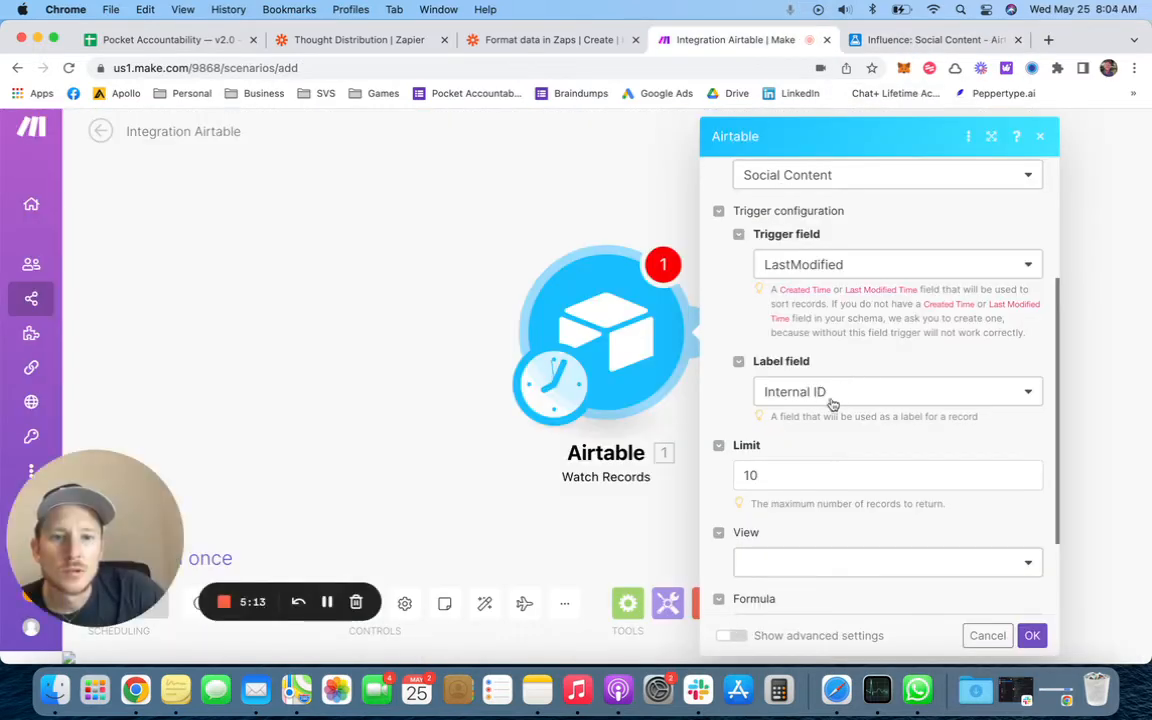
# Step: Set the Airtable module's limit of returned records to 3
pyautogui.scroll(-1, 816, 440)
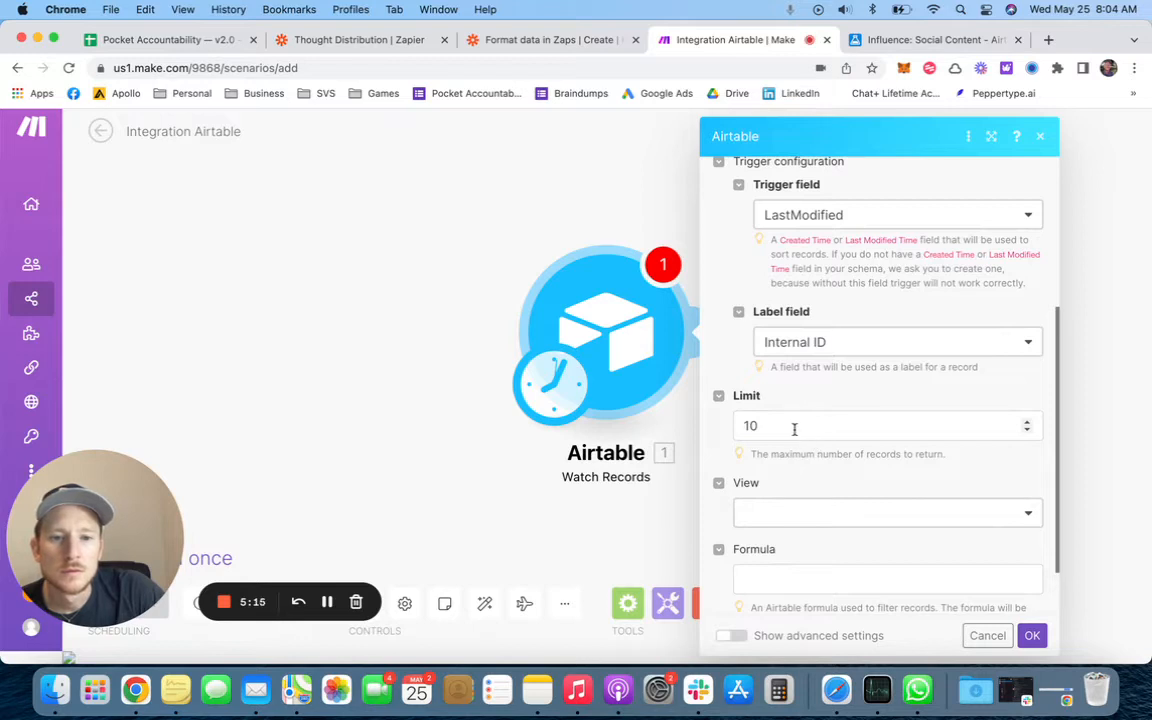
pyautogui.moveTo(792, 428); pyautogui.dragTo(735, 427)
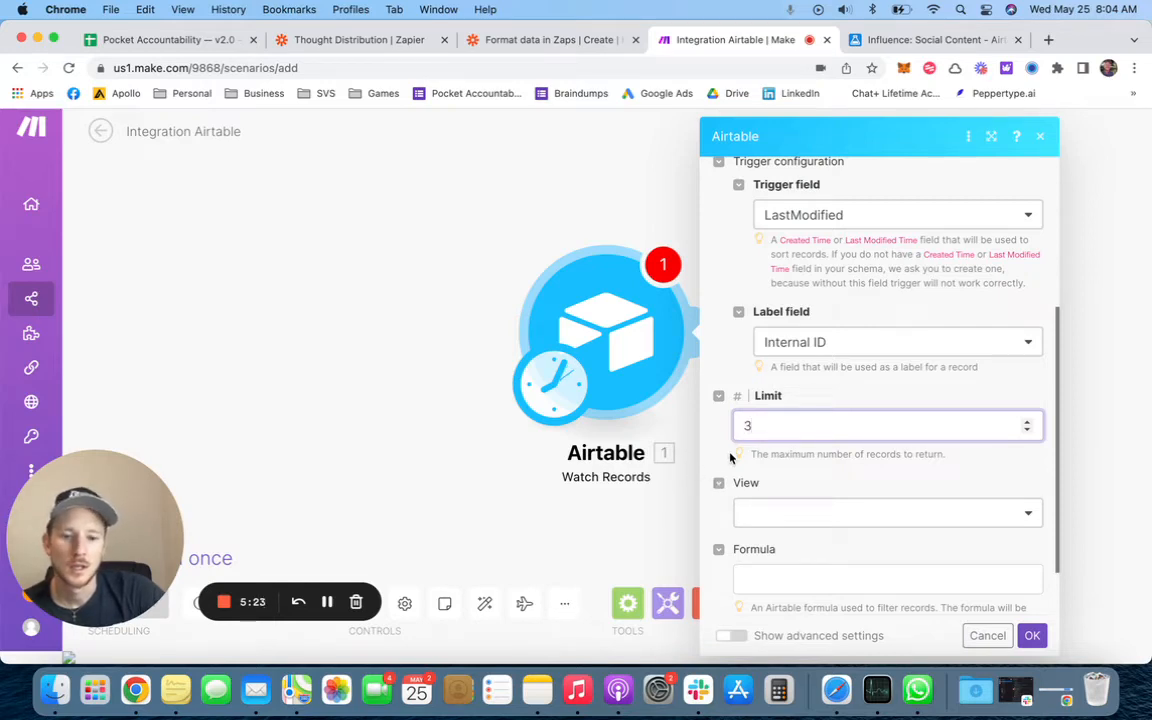
# Step: Set the Airtable module's limit of returned records to 7 and save the module's settings
pyautogui.press('BackSpace')
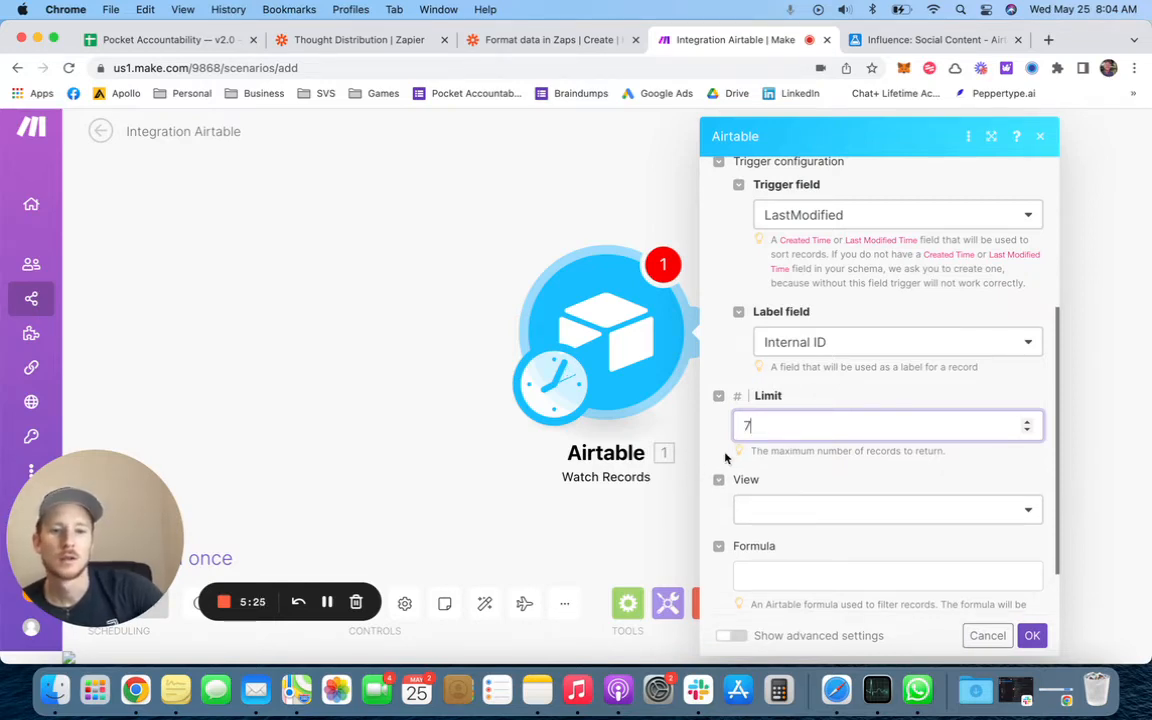
pyautogui.click(717, 467)
pyautogui.scroll(-2, 714, 512)
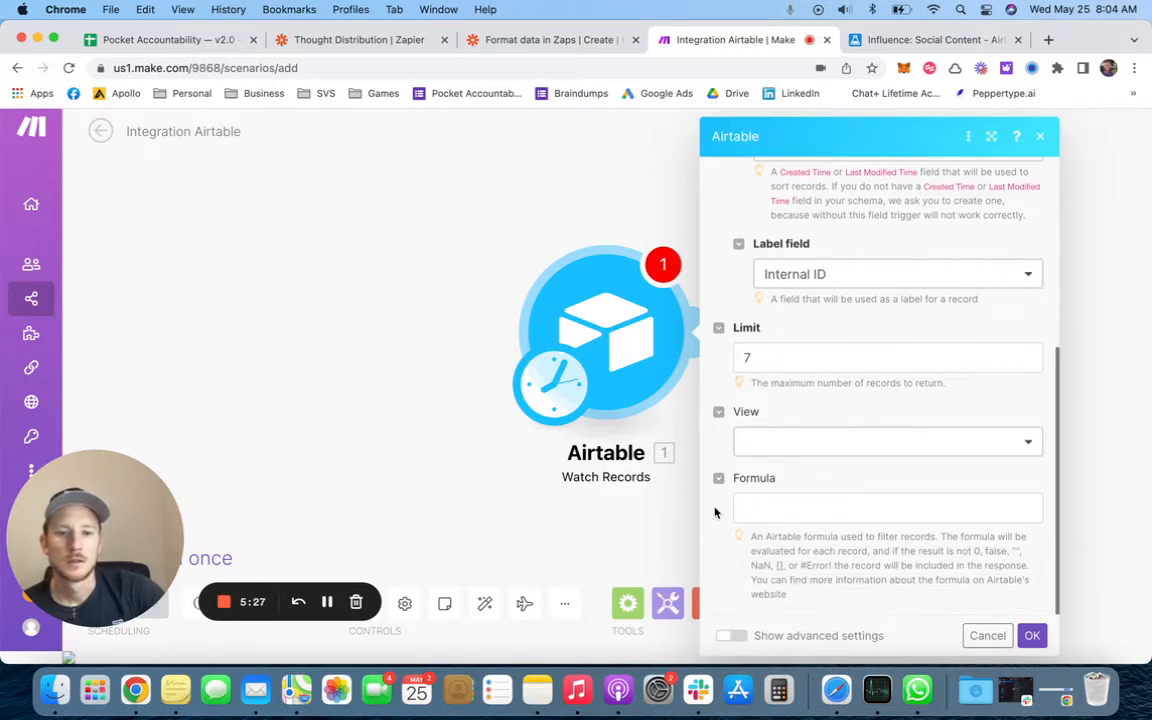
pyautogui.click(1005, 634)
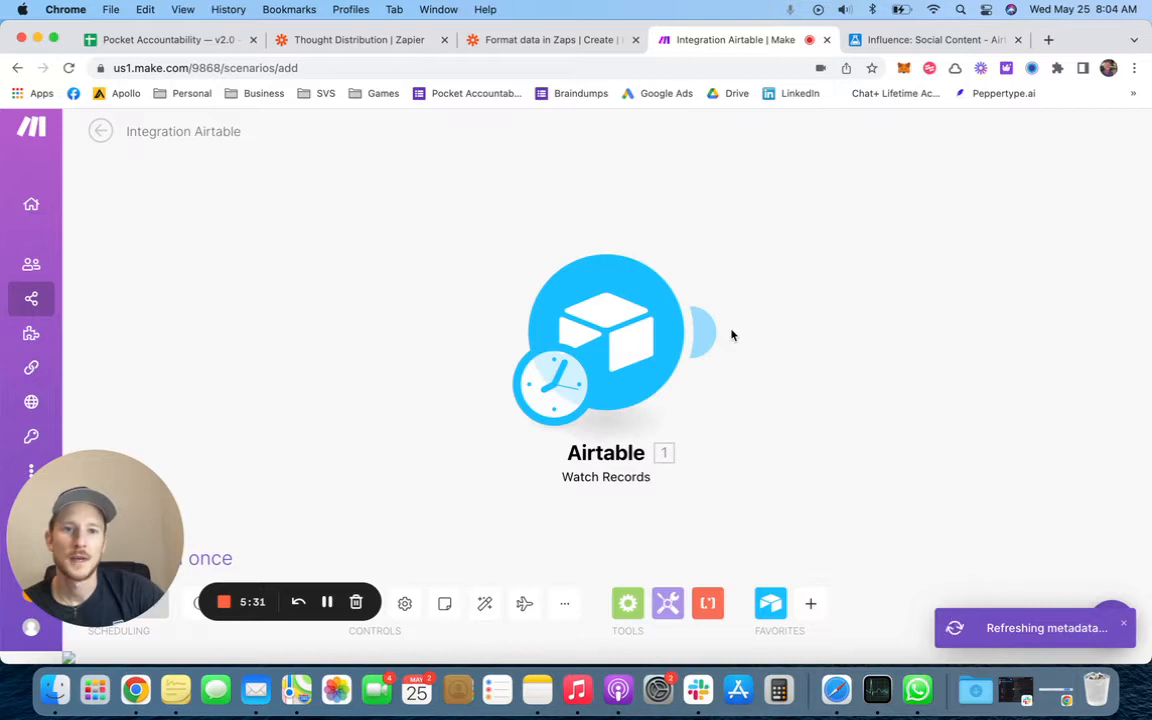
# Step: Add Twitter's Create a Tweet module after the Airtable Watch Records module, looking through the available Twitter actions
pyautogui.click(700, 330)
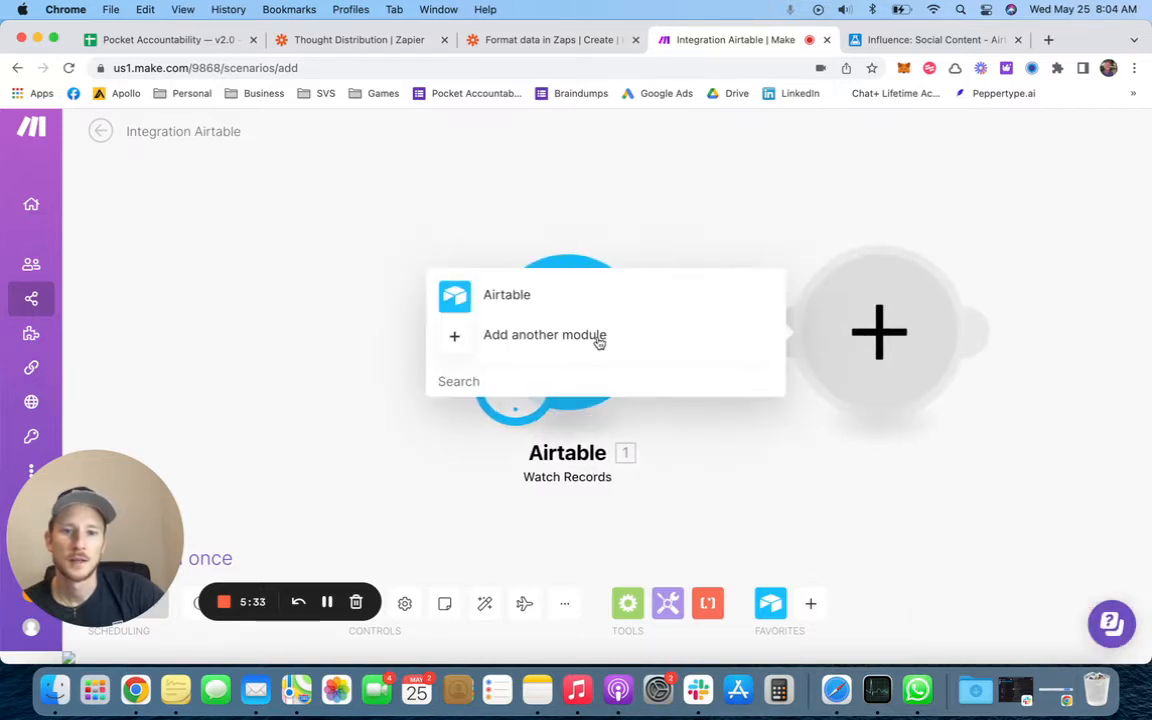
pyautogui.click(598, 338)
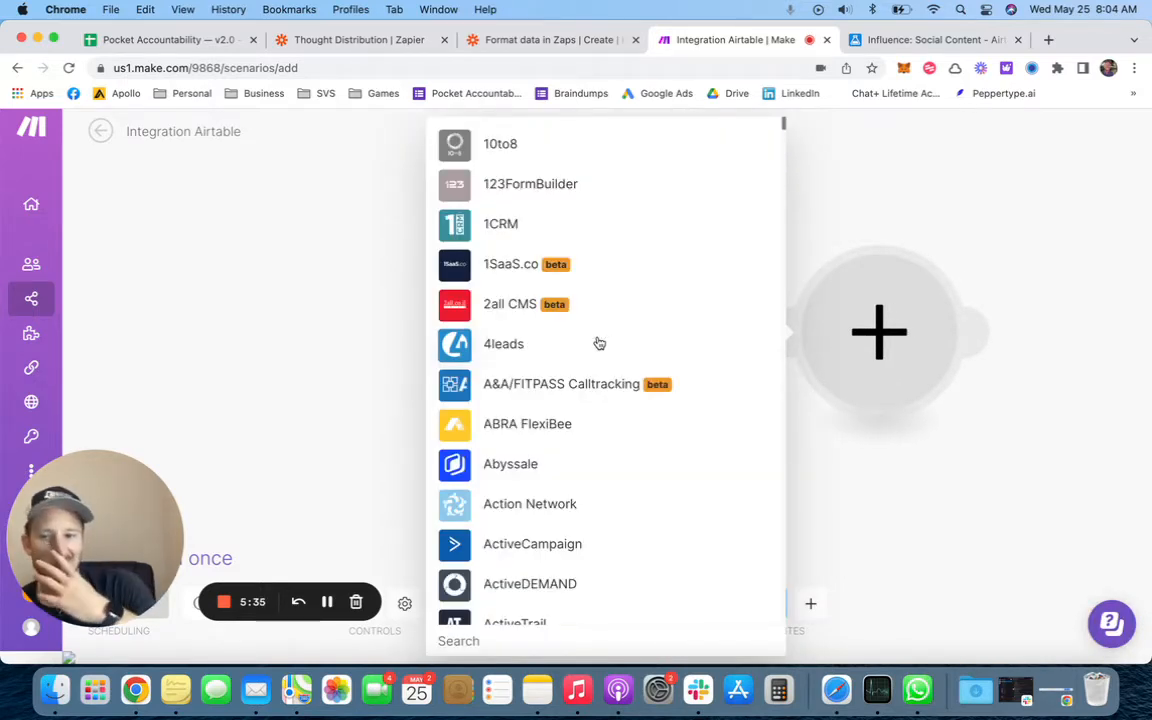
pyautogui.write('twi')
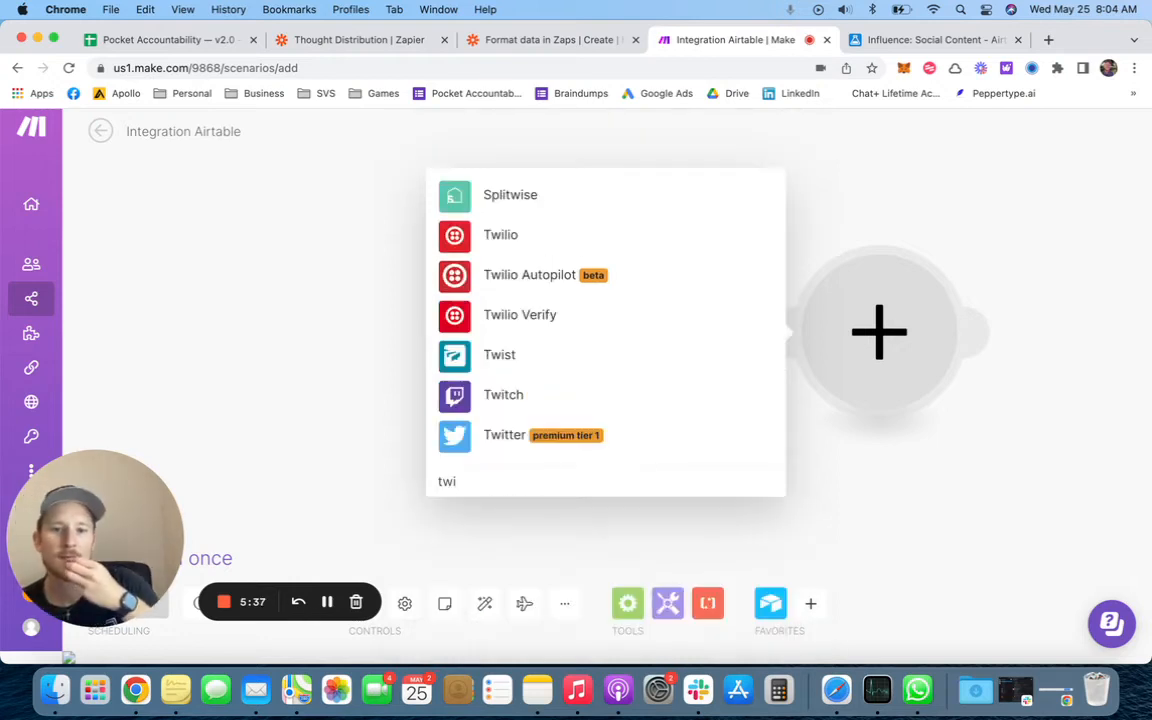
pyautogui.click(635, 438)
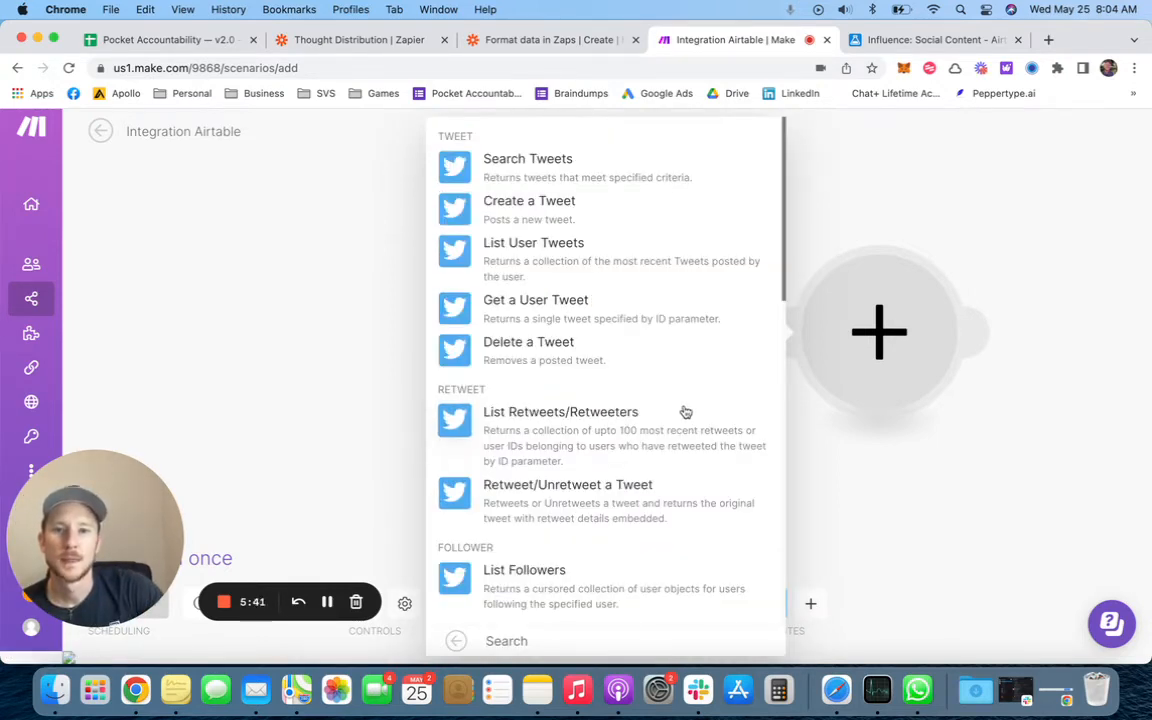
pyautogui.scroll(-10, 682, 408)
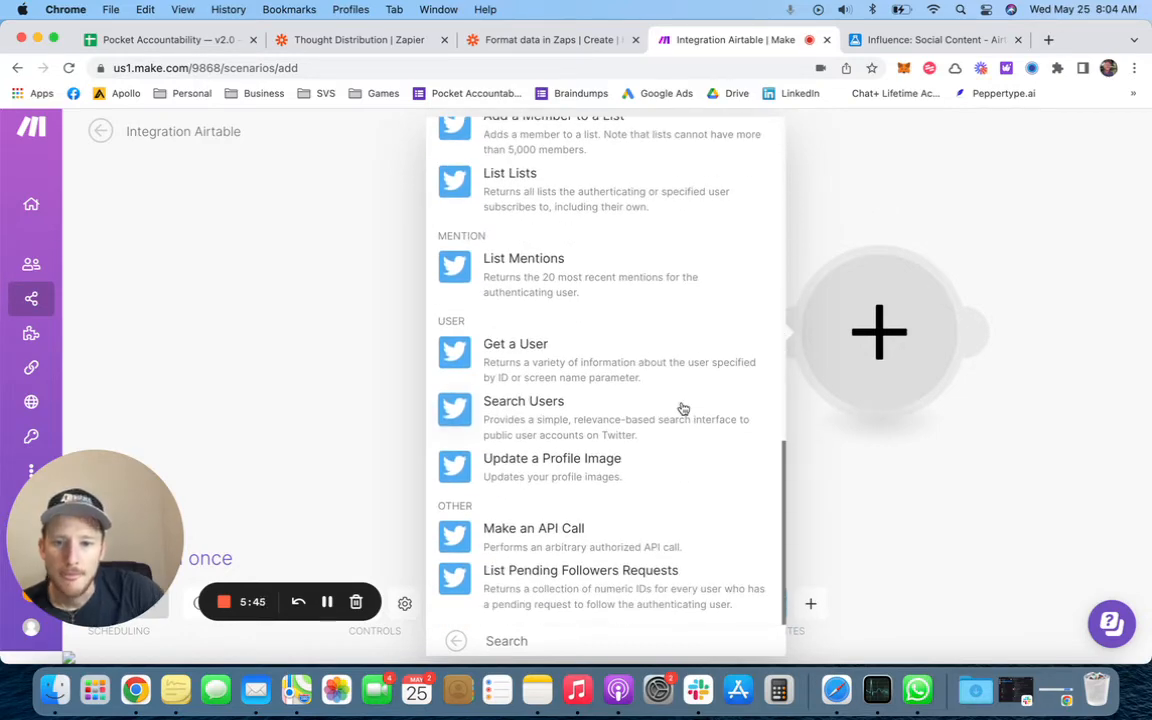
pyautogui.scroll(3, 682, 408)
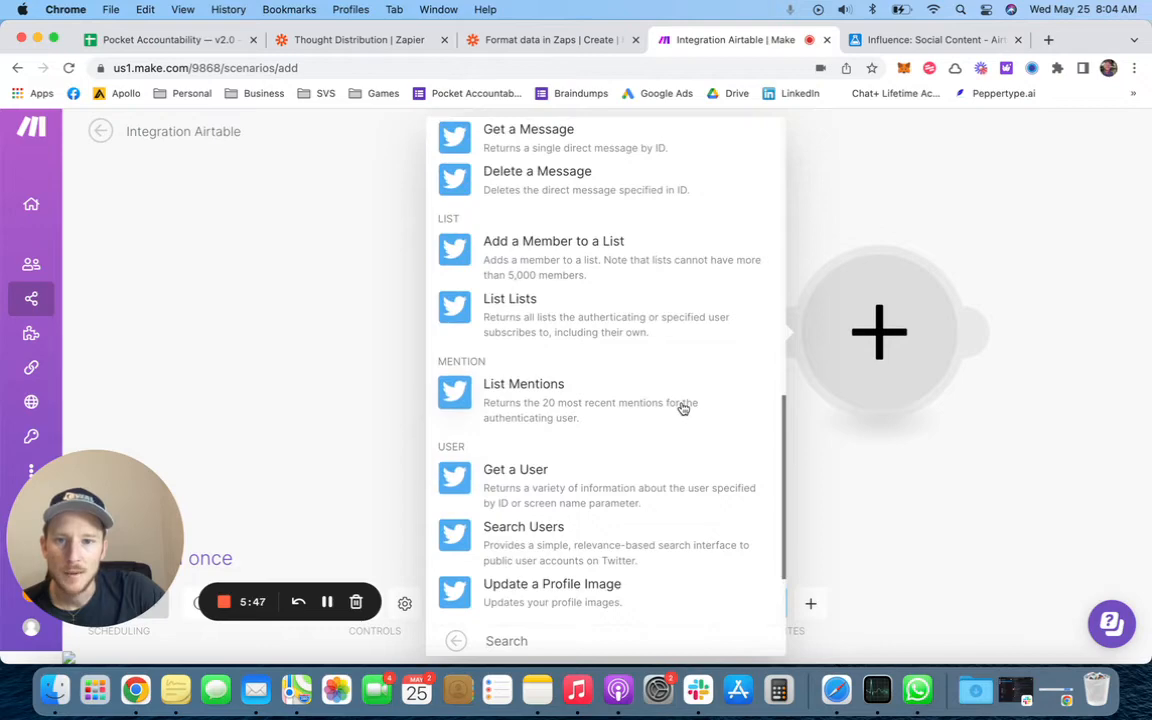
pyautogui.scroll(3, 682, 408)
pyautogui.scroll(3, 682, 408)
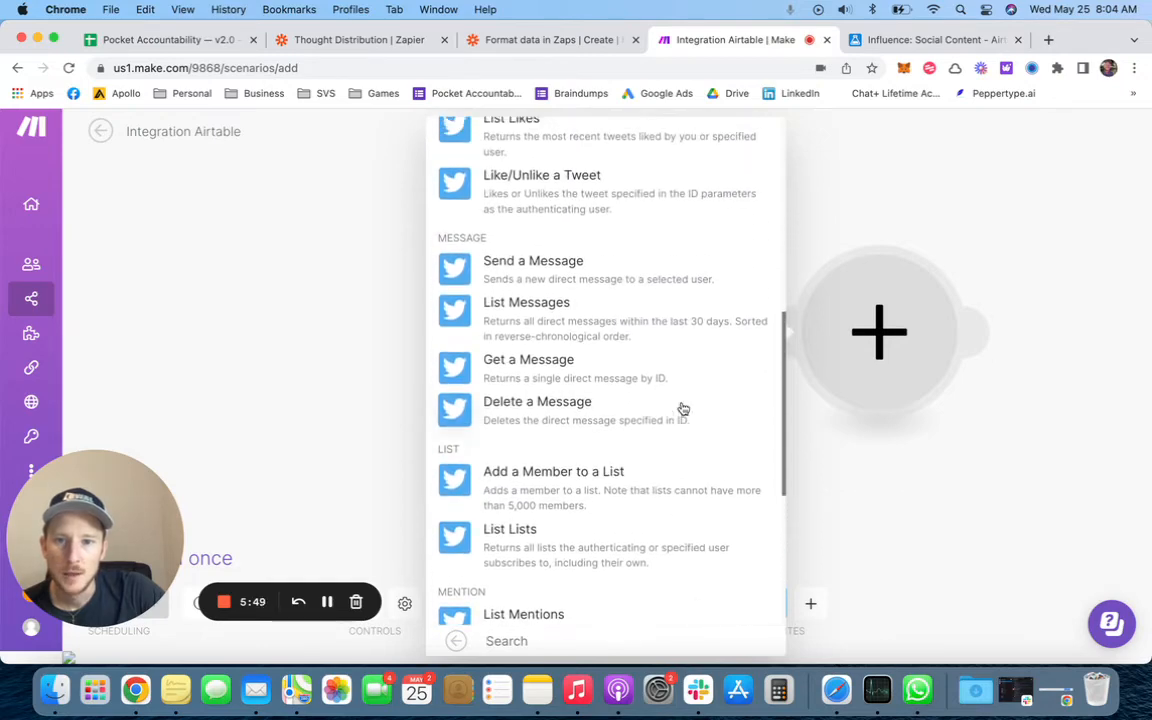
pyautogui.scroll(4, 682, 408)
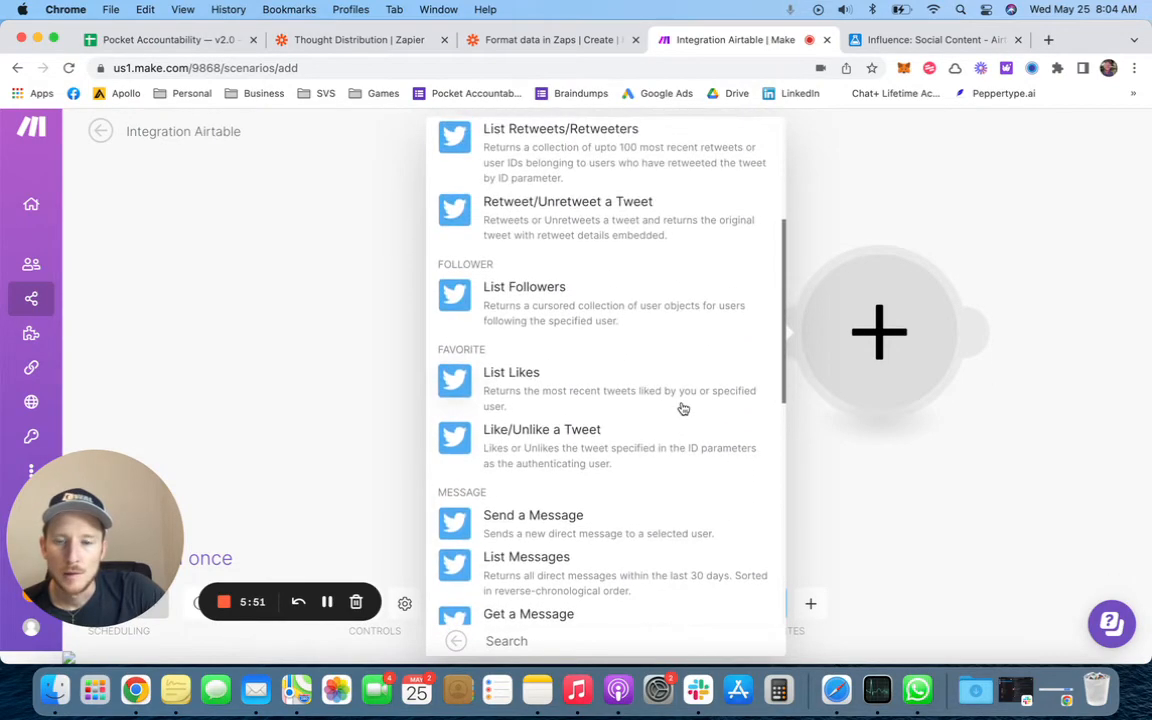
pyautogui.scroll(4, 682, 408)
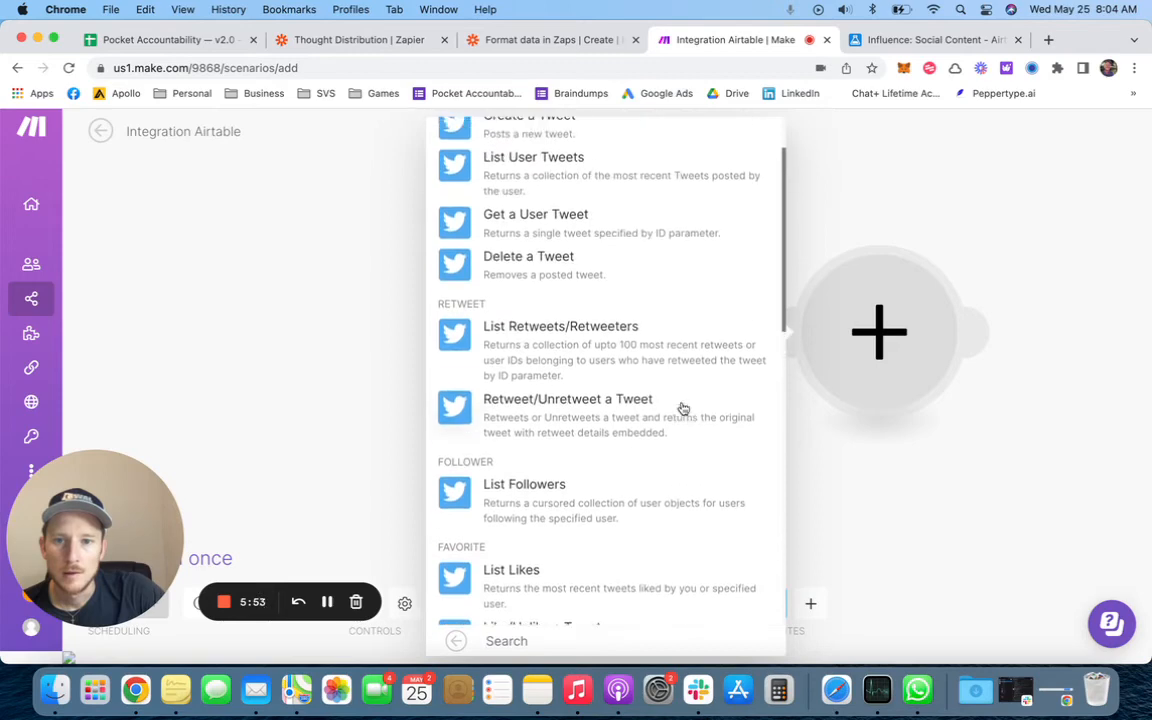
pyautogui.click(612, 210)
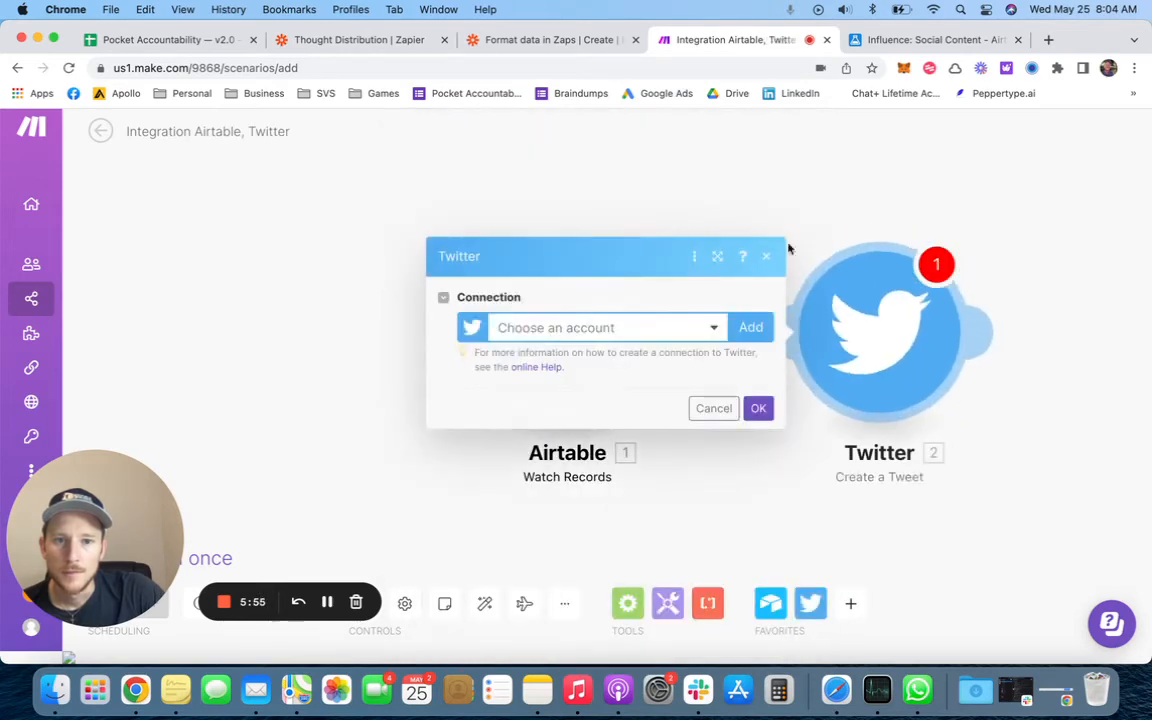
# Step: Create a new Twitter connection for the tweet module and authorize Integromat to access the Twitter account
pyautogui.click(748, 328)
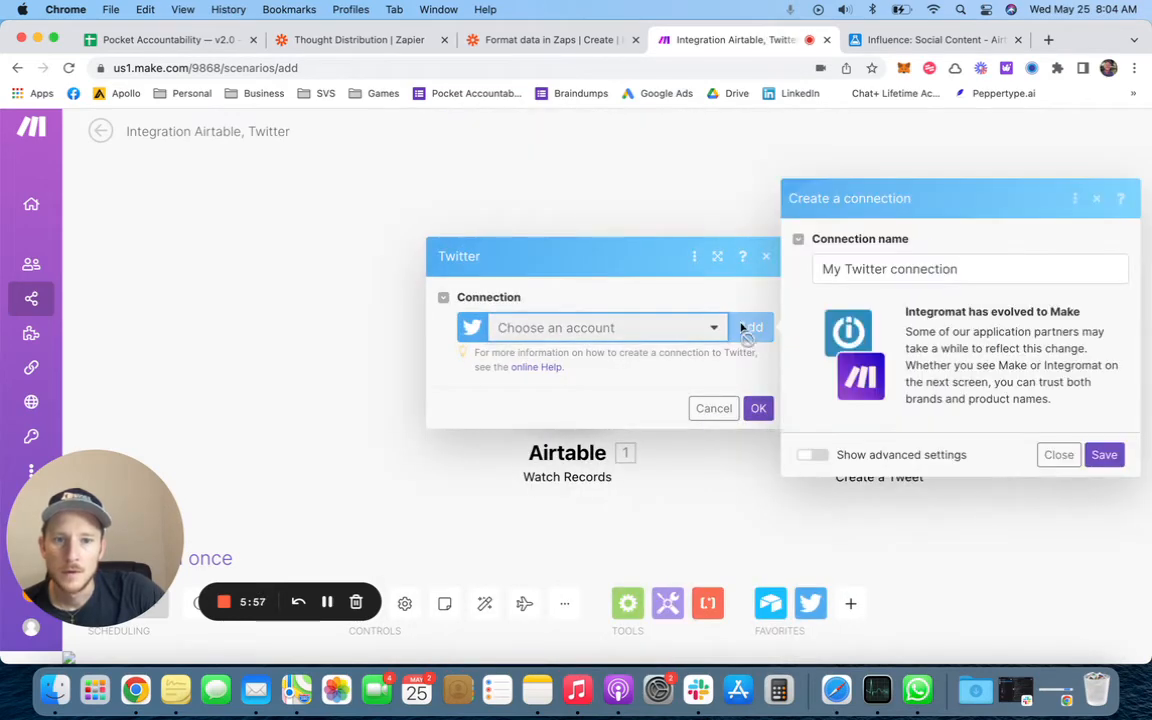
pyautogui.click(1104, 455)
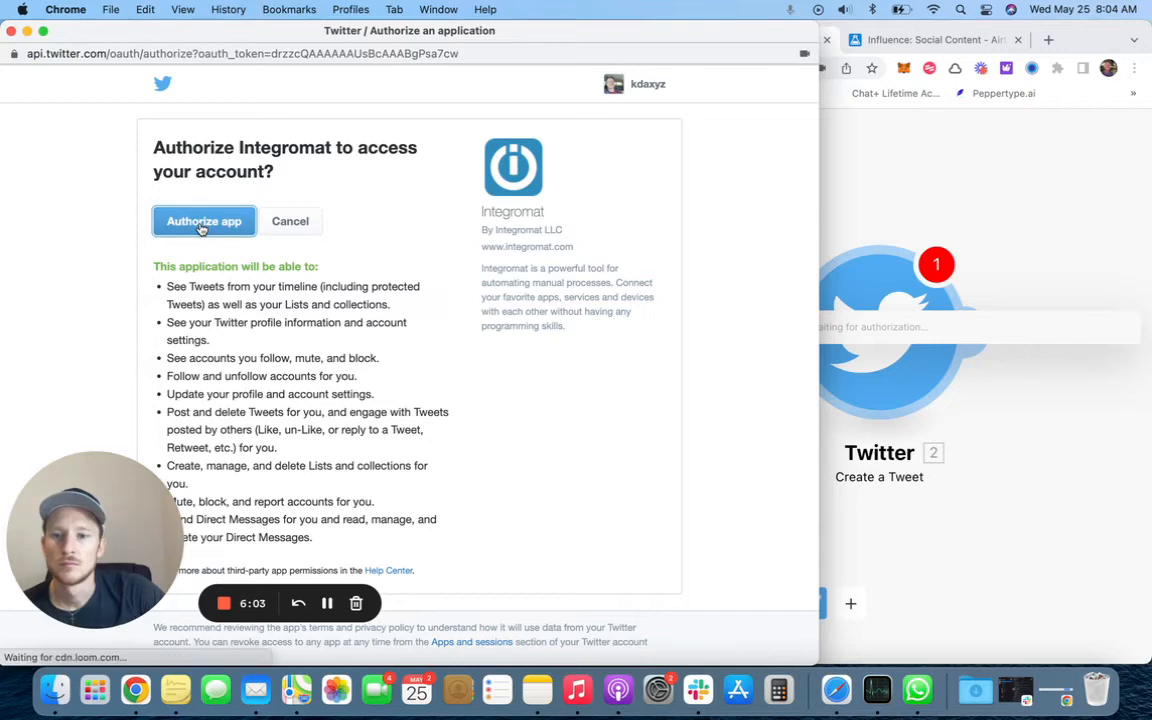
pyautogui.click(201, 224)
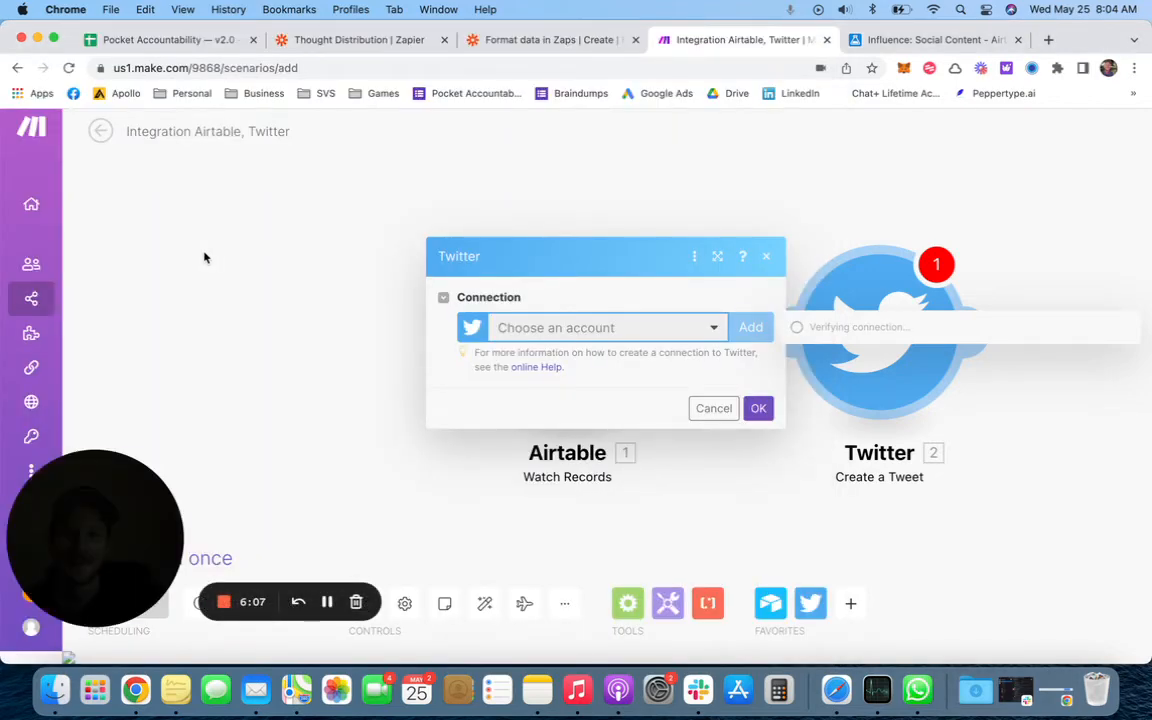
# Step: Map the Airtable Thought field to the tweet's Status and save the Twitter module's settings
pyautogui.click(526, 370)
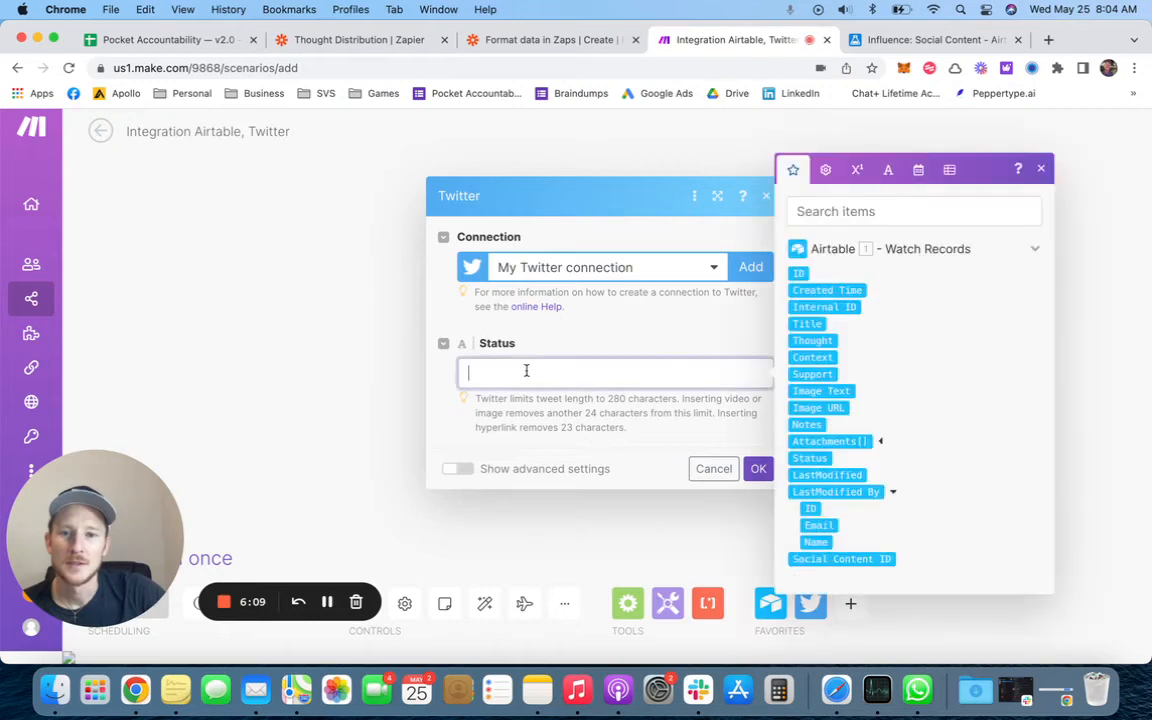
pyautogui.click(426, 374)
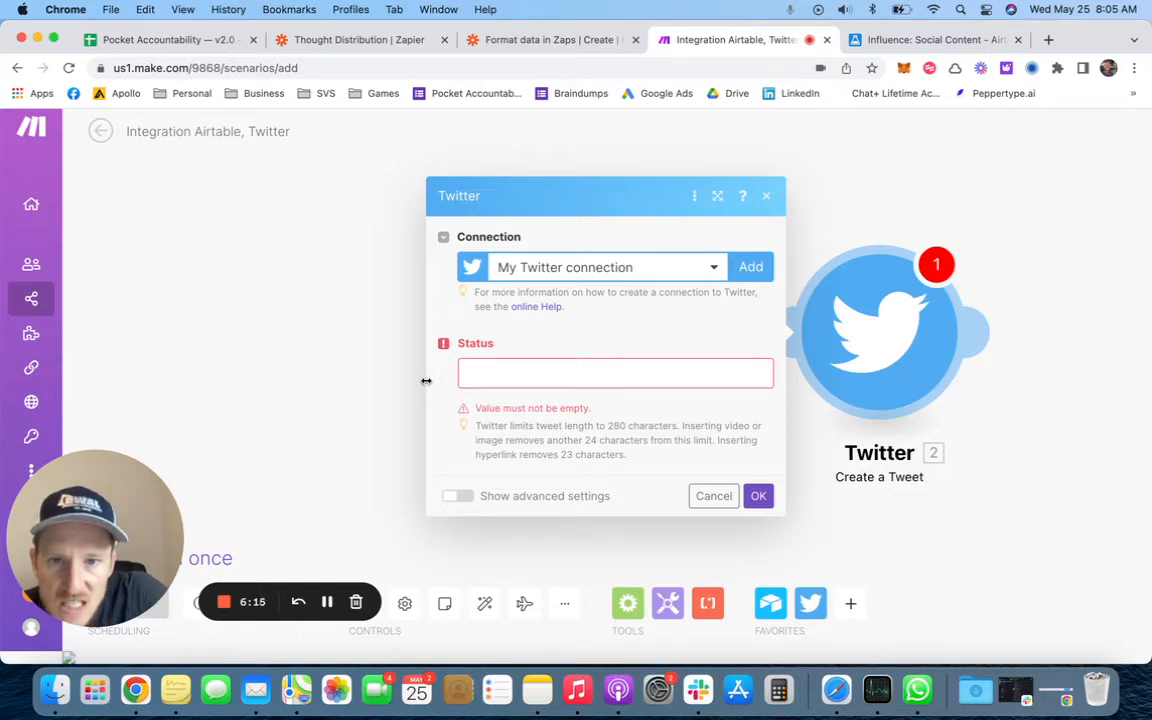
pyautogui.click(598, 370)
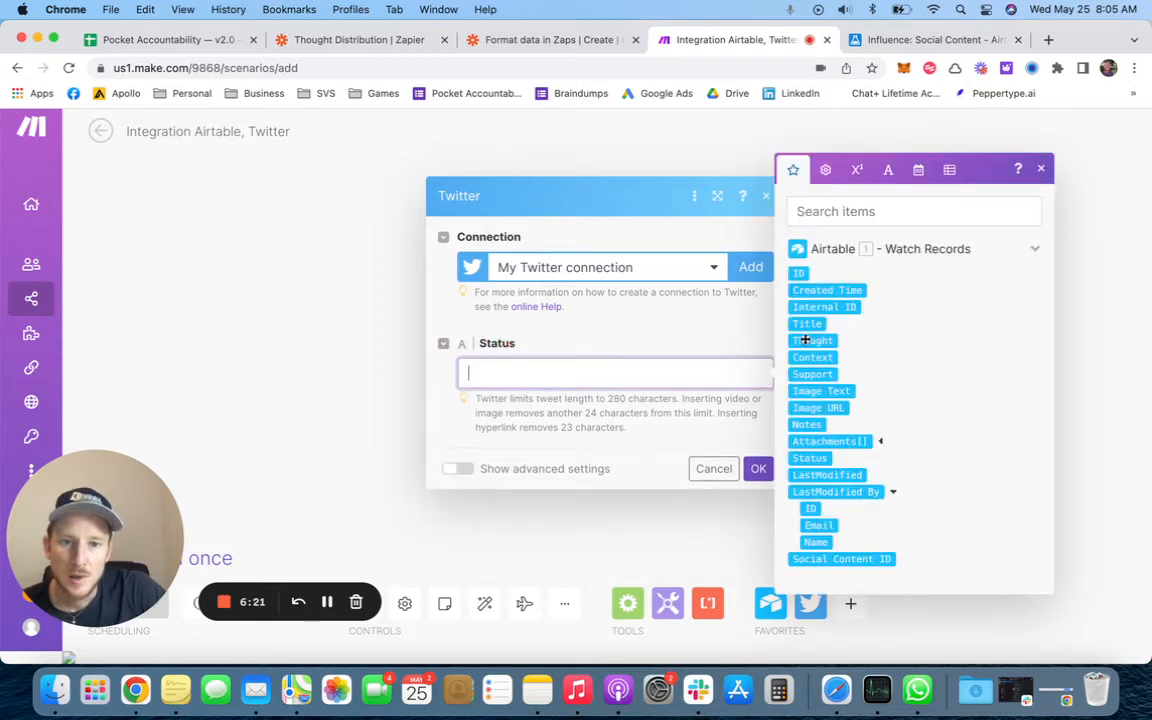
pyautogui.click(805, 340)
pyautogui.click(598, 335)
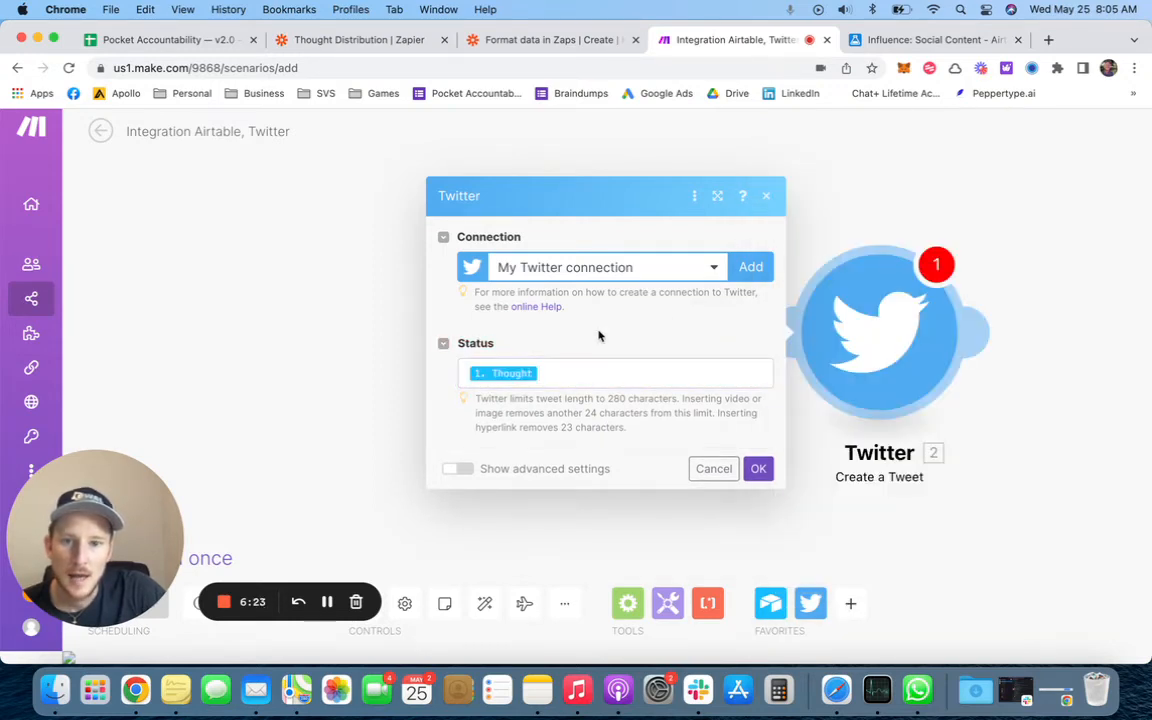
pyautogui.click(758, 468)
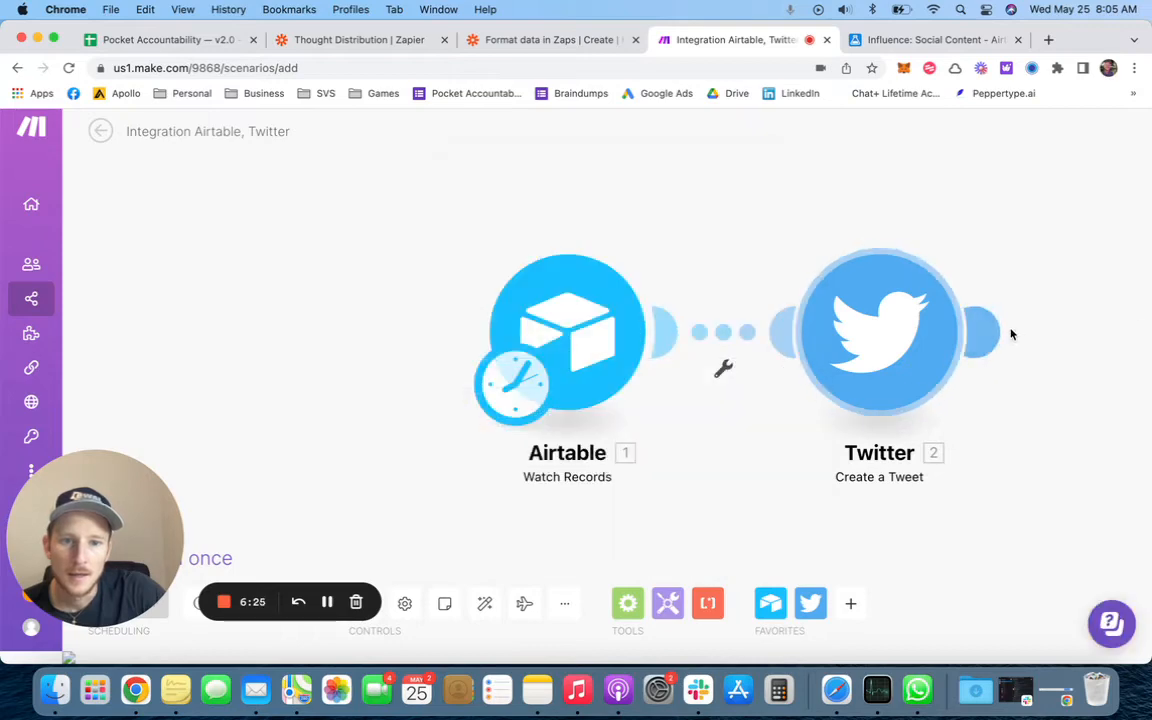
pyautogui.click(980, 332)
pyautogui.click(545, 316)
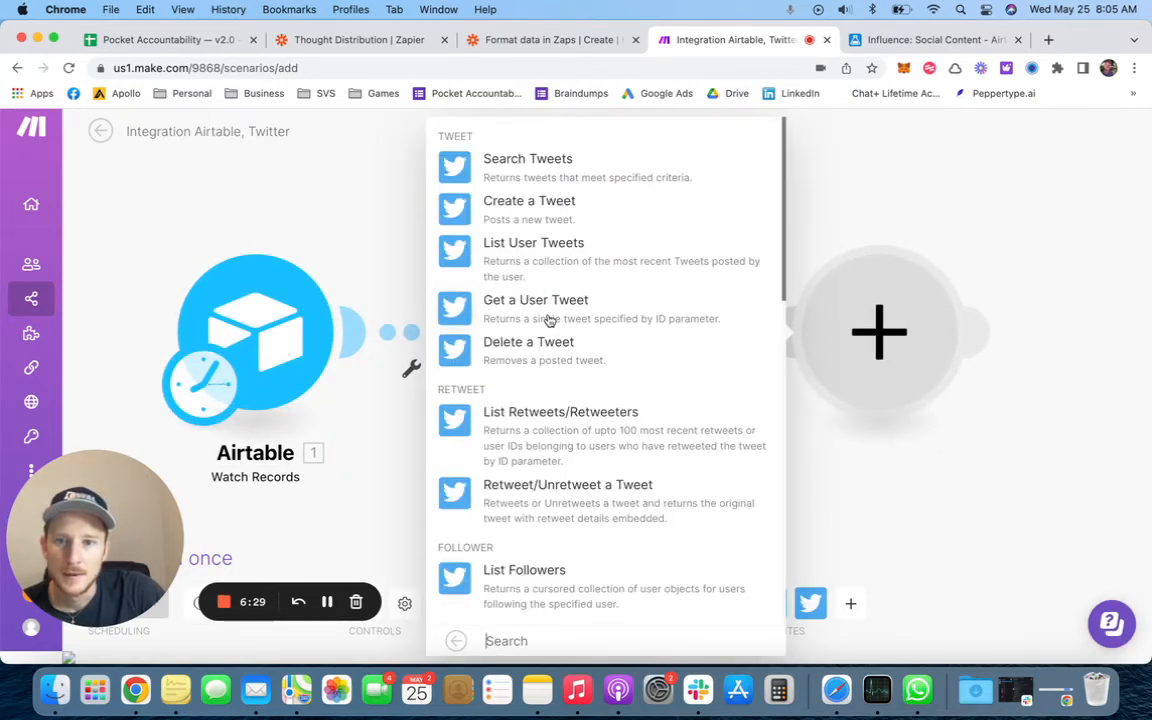
pyautogui.click(880, 168)
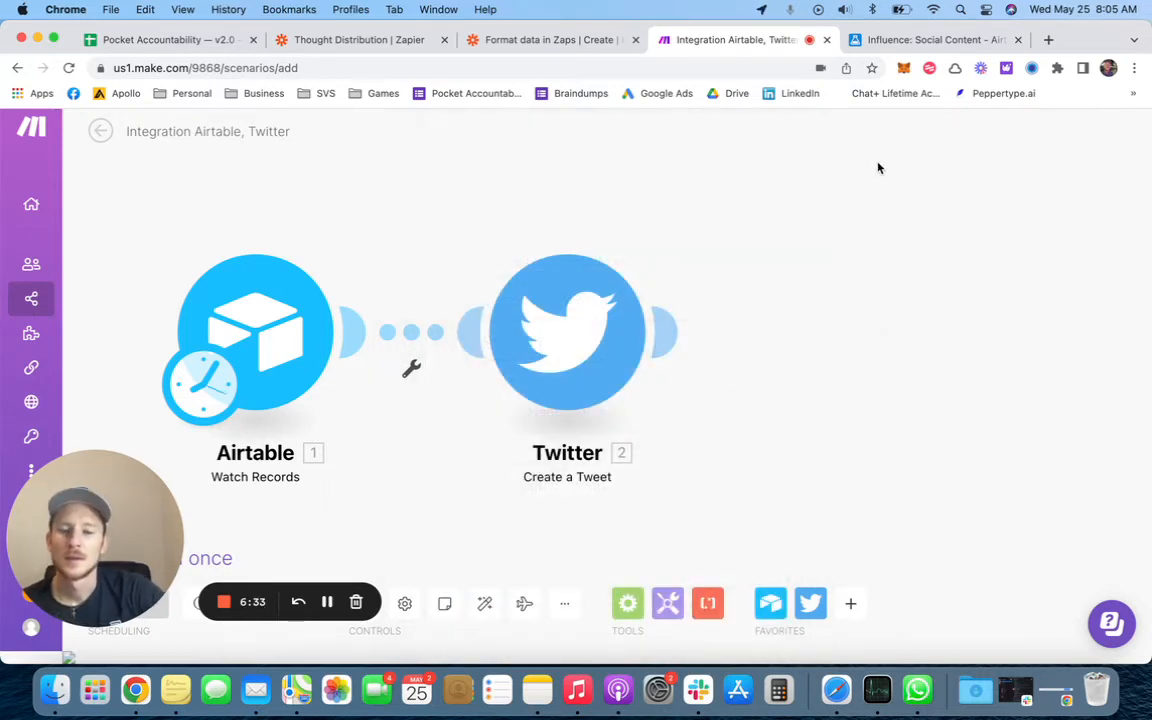